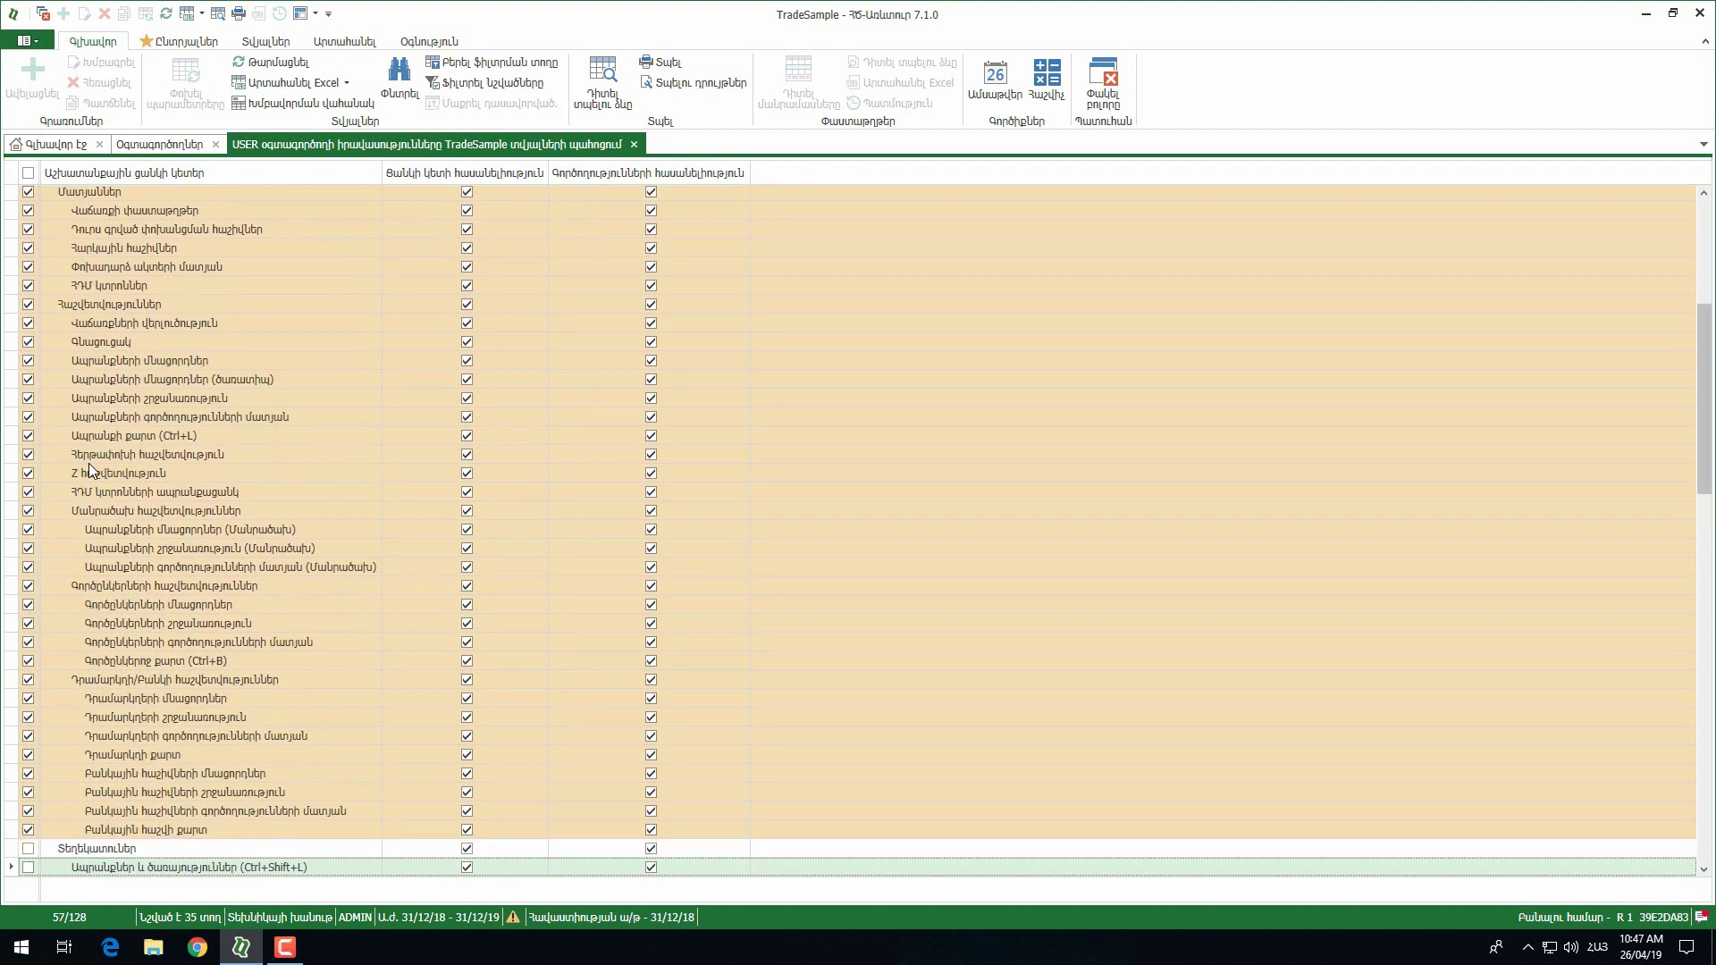
- Remove operations access (Գործողությունների հասանելիություն) from the marked journal and report rows in USER's rights list
right_click(99, 360)
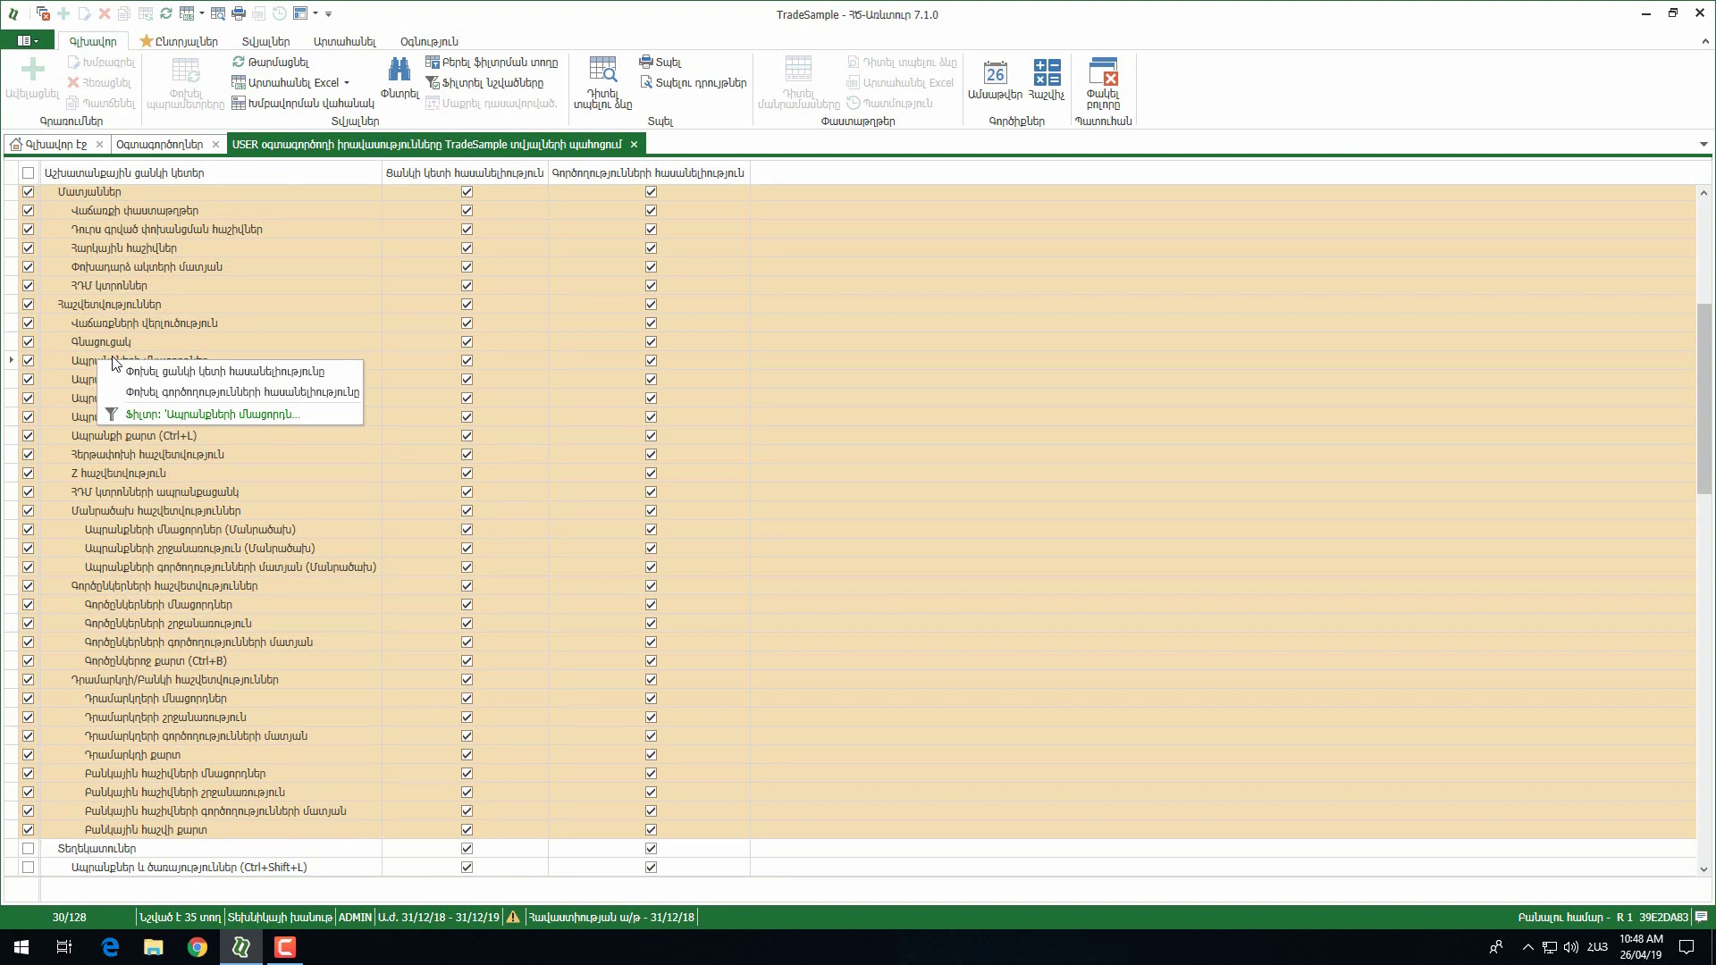
click(149, 394)
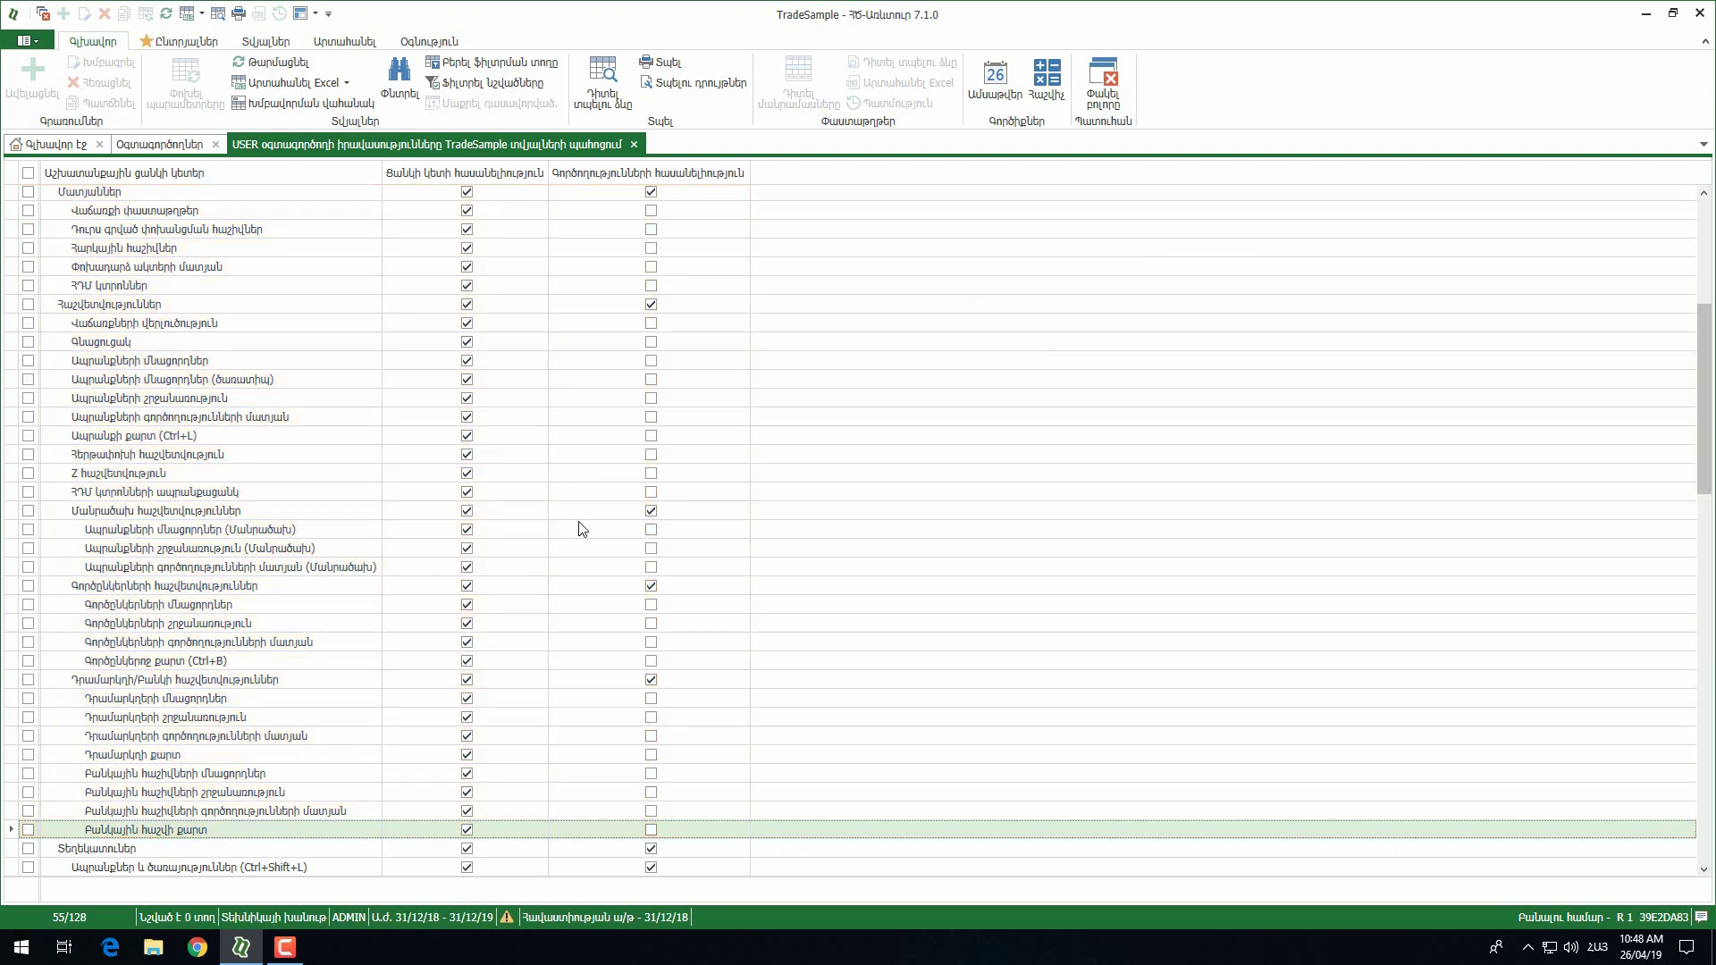
- Mark the Դրամարկղ/Բանկ rows from Մատյաններ through Գործընկերոջ քարտ, remove their operations access, and close USER's rights list
scroll(426, 637, down, 1)
scroll(425, 648, down, 10)
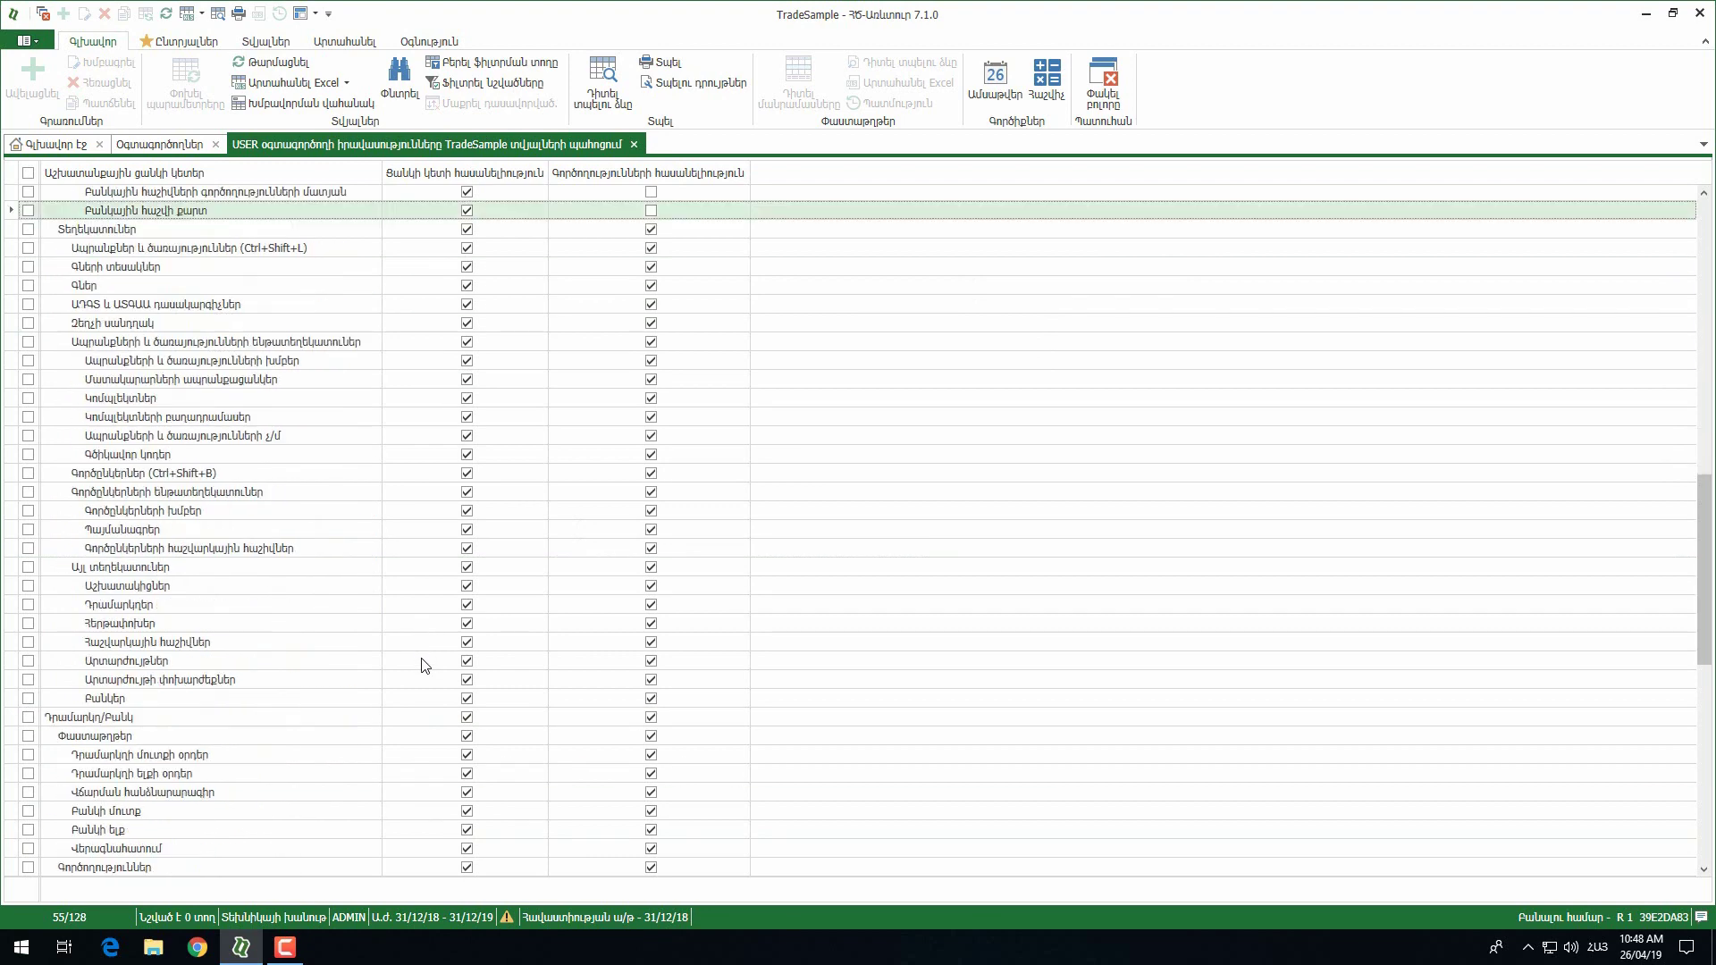
scroll(424, 666, down, 7)
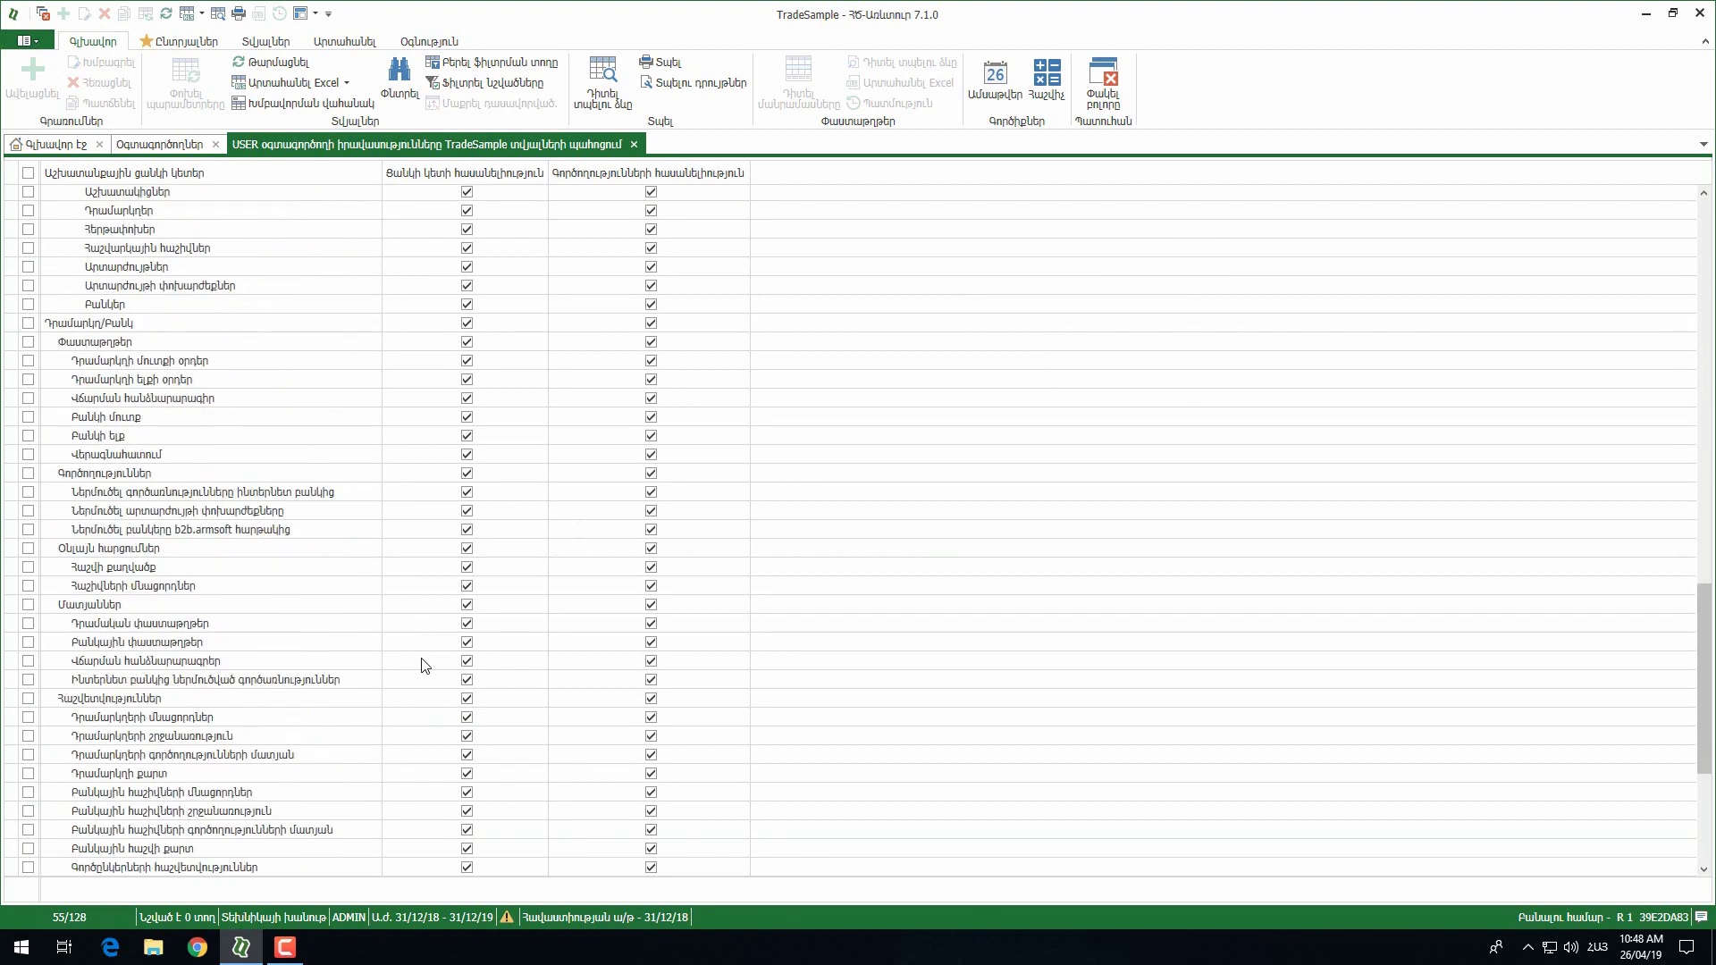
scroll(425, 666, down, 1)
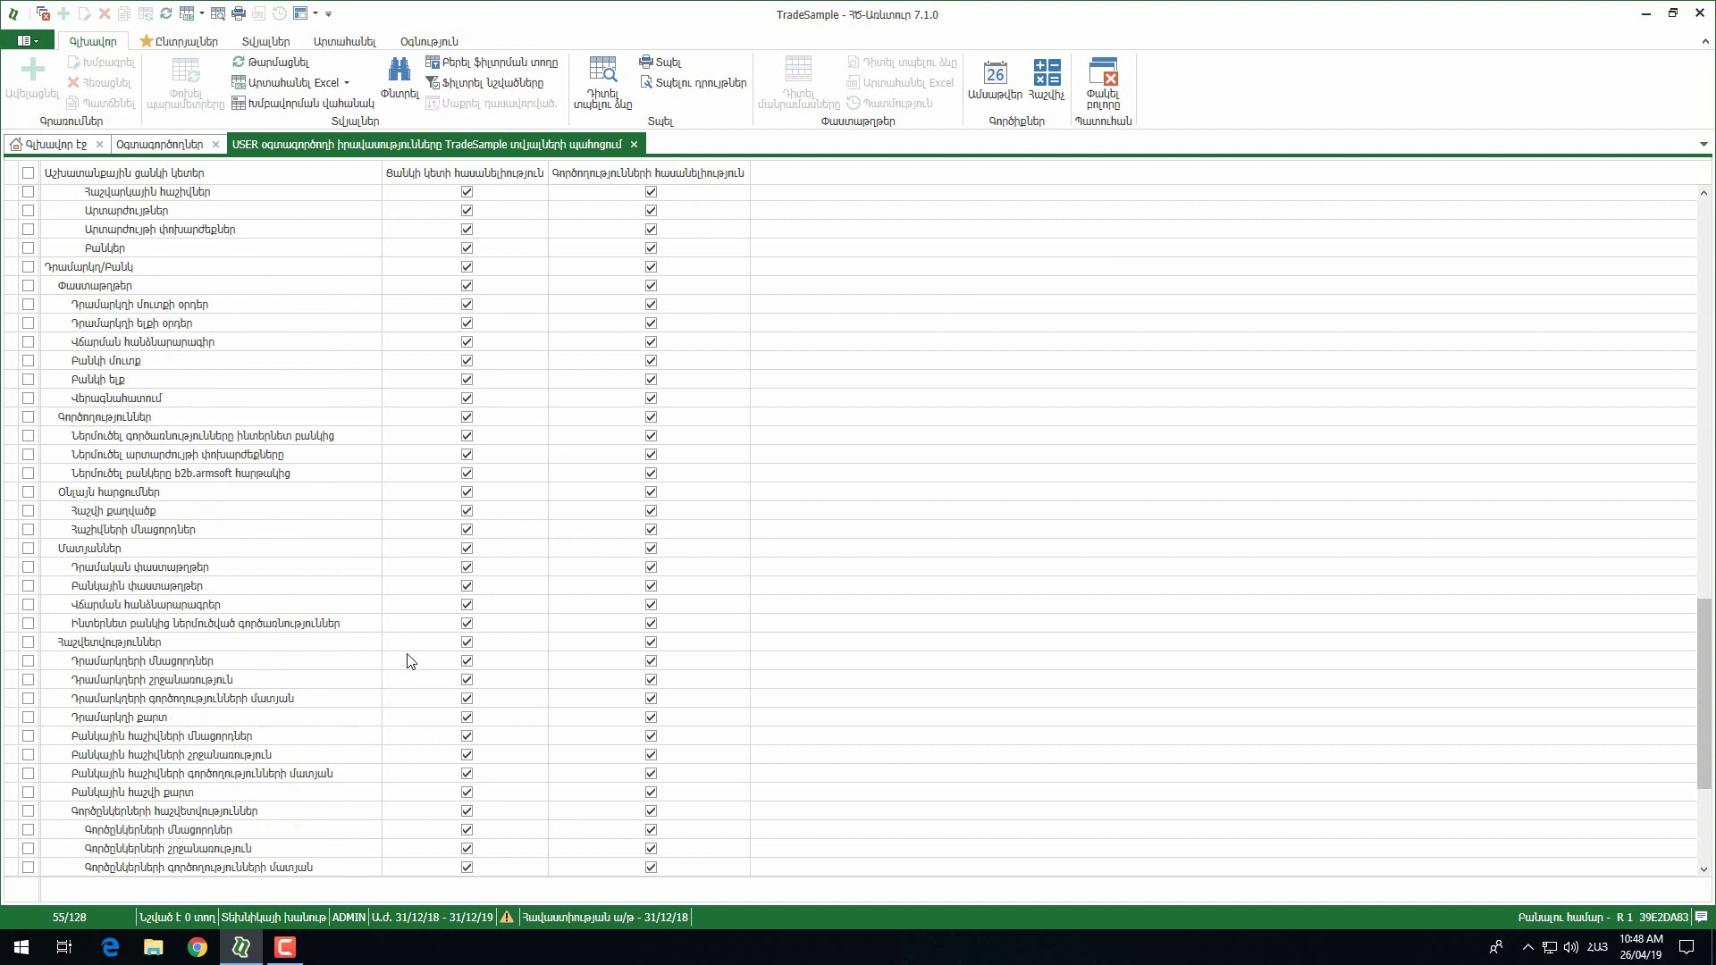
click(76, 550)
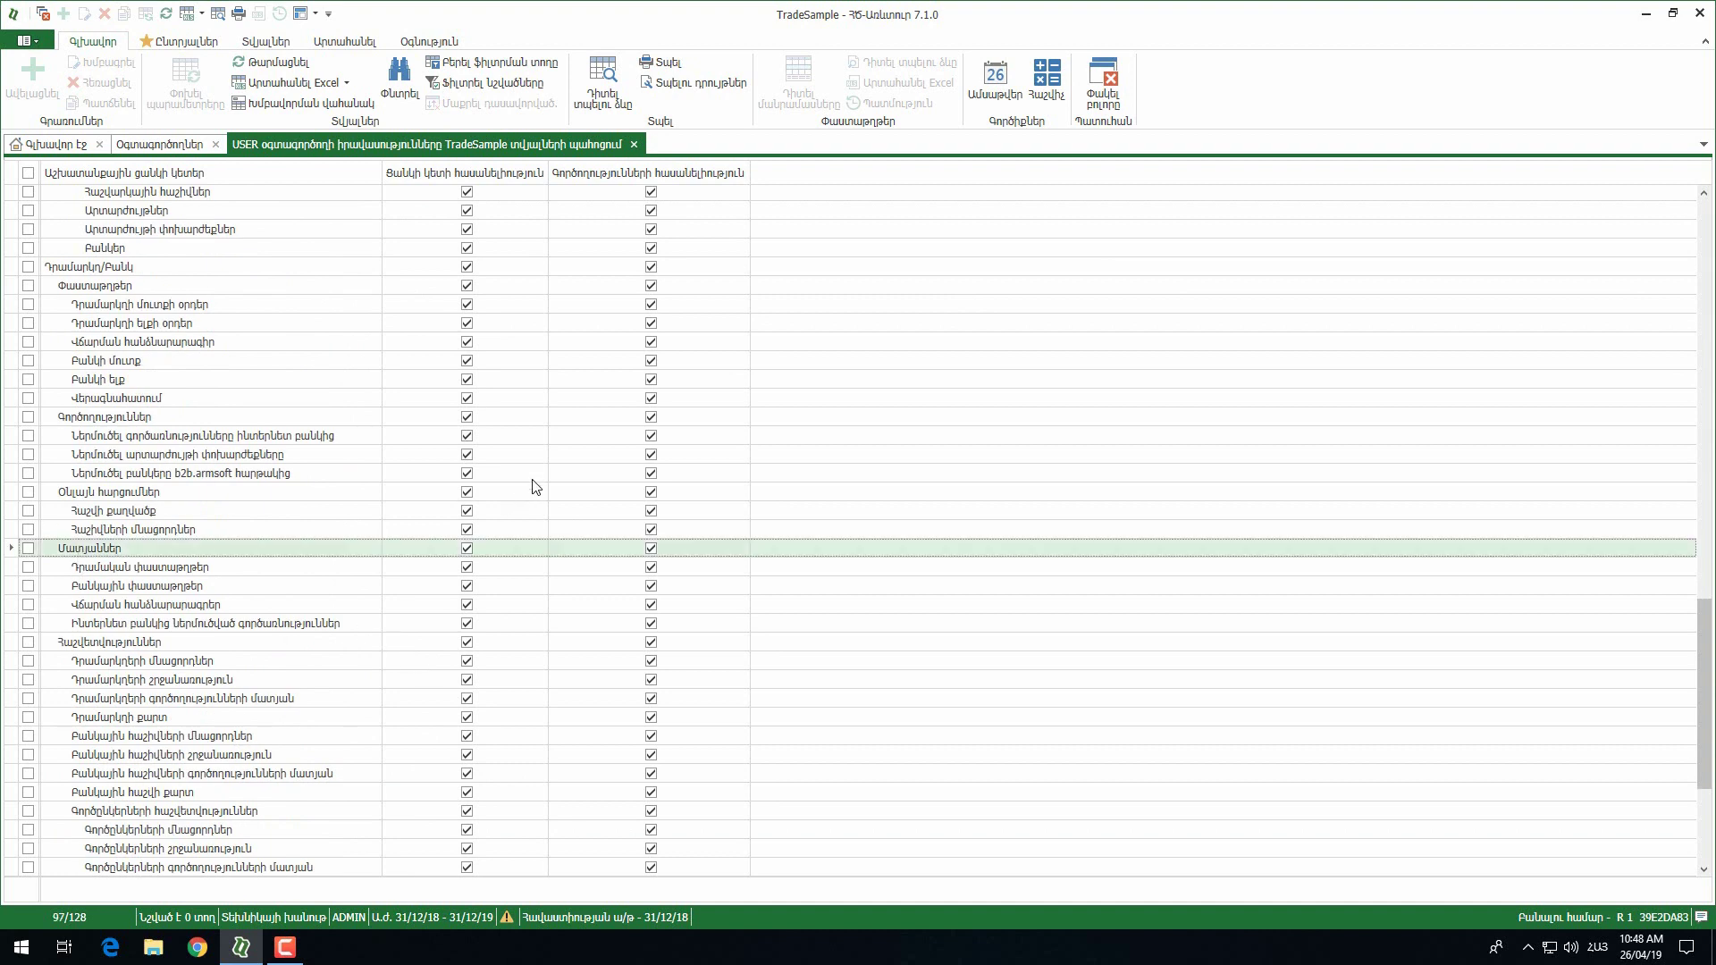
key(Insert)
key(Insert)
key(Insert)
key(Insert)
key(Insert)
key(Insert)
key(Insert)
key(Insert)
key(Insert)
key(Insert)
key(Insert)
key(Insert)
key(Insert)
key(Insert)
key(Insert)
key(Insert)
key(Insert)
key(Insert)
key(Insert)
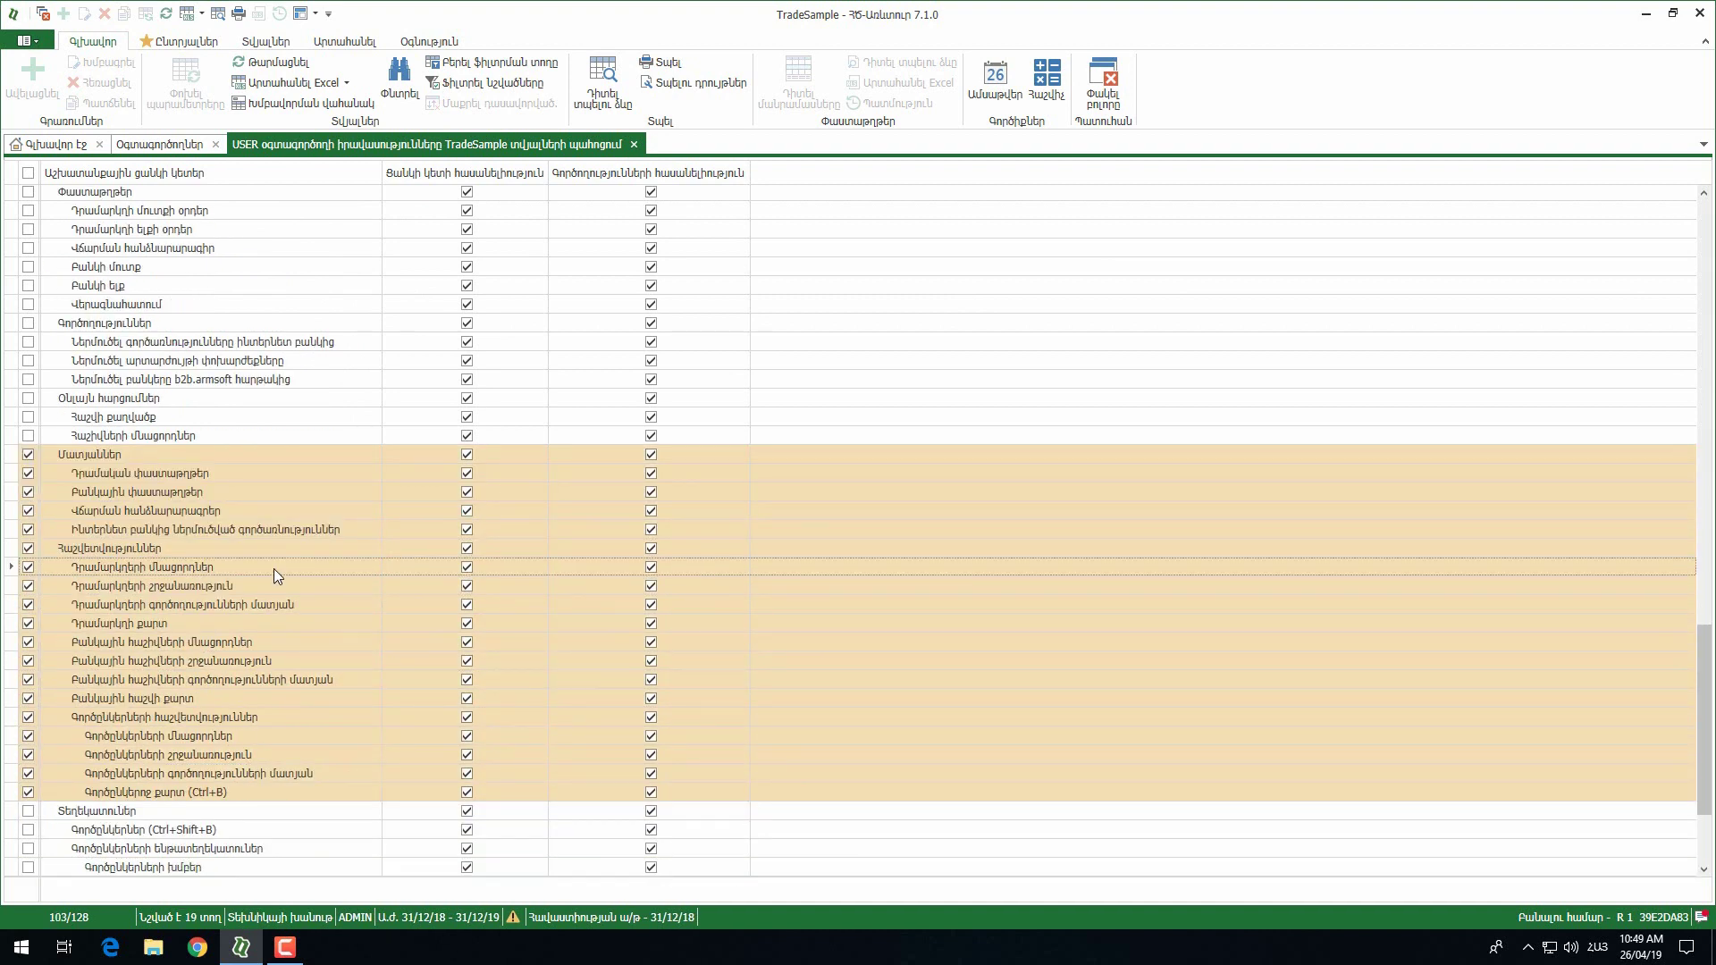
right_click(273, 568)
click(323, 603)
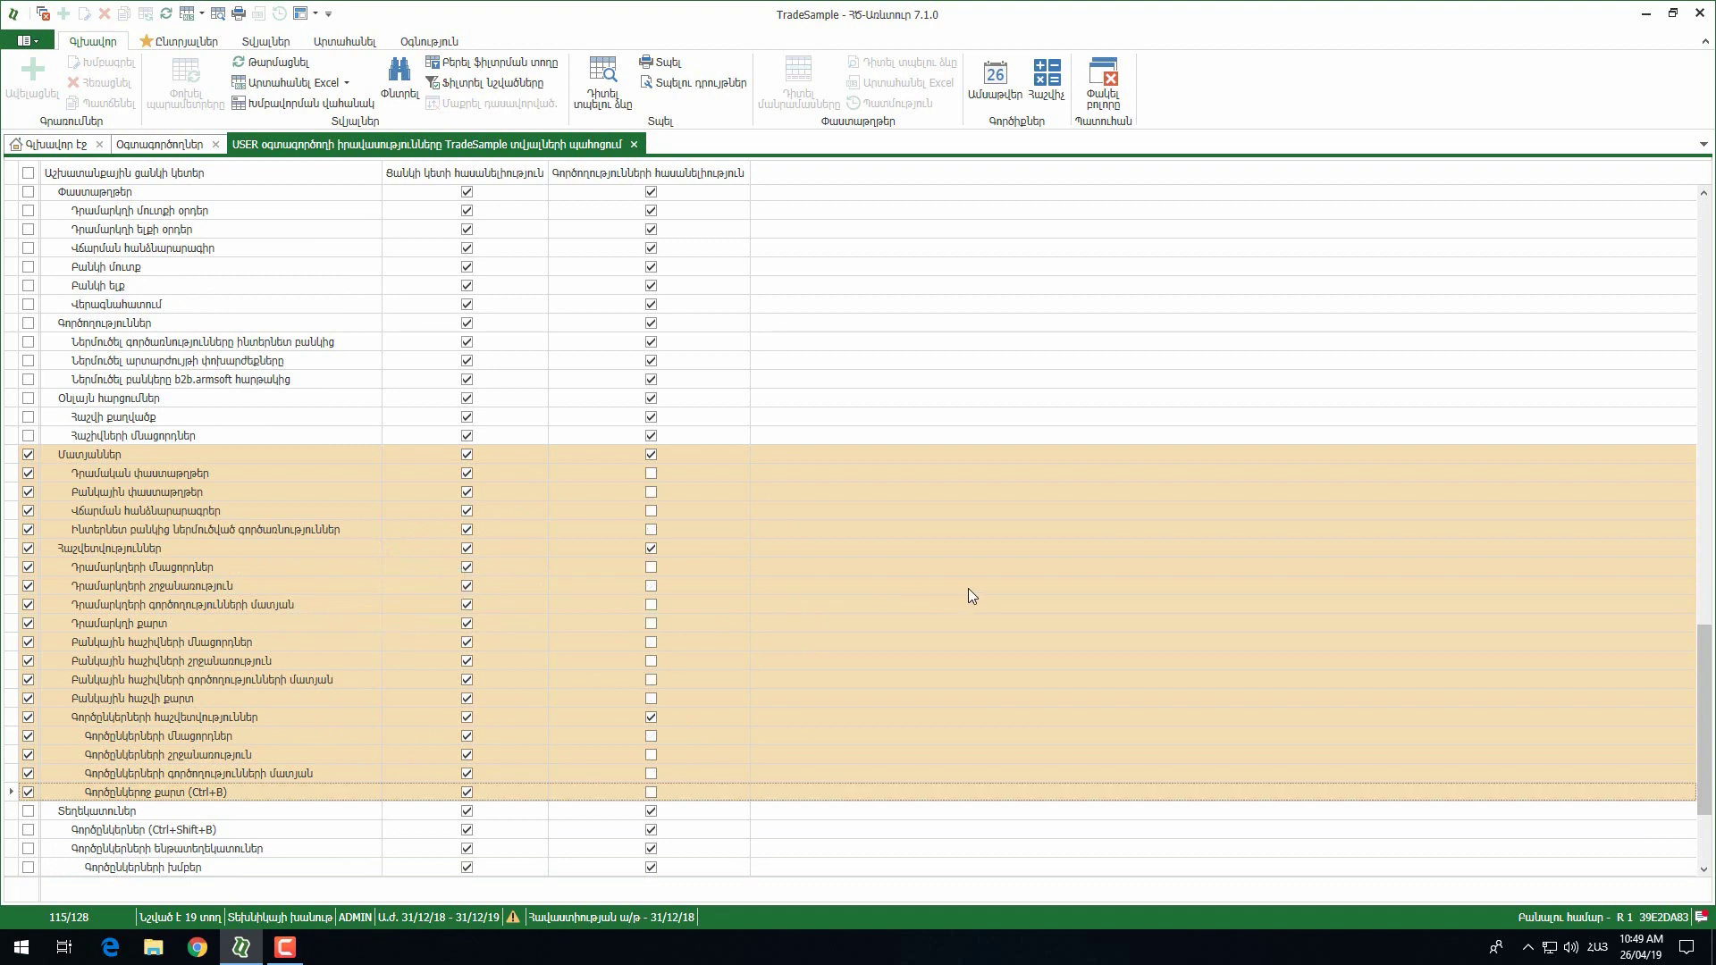
click(635, 145)
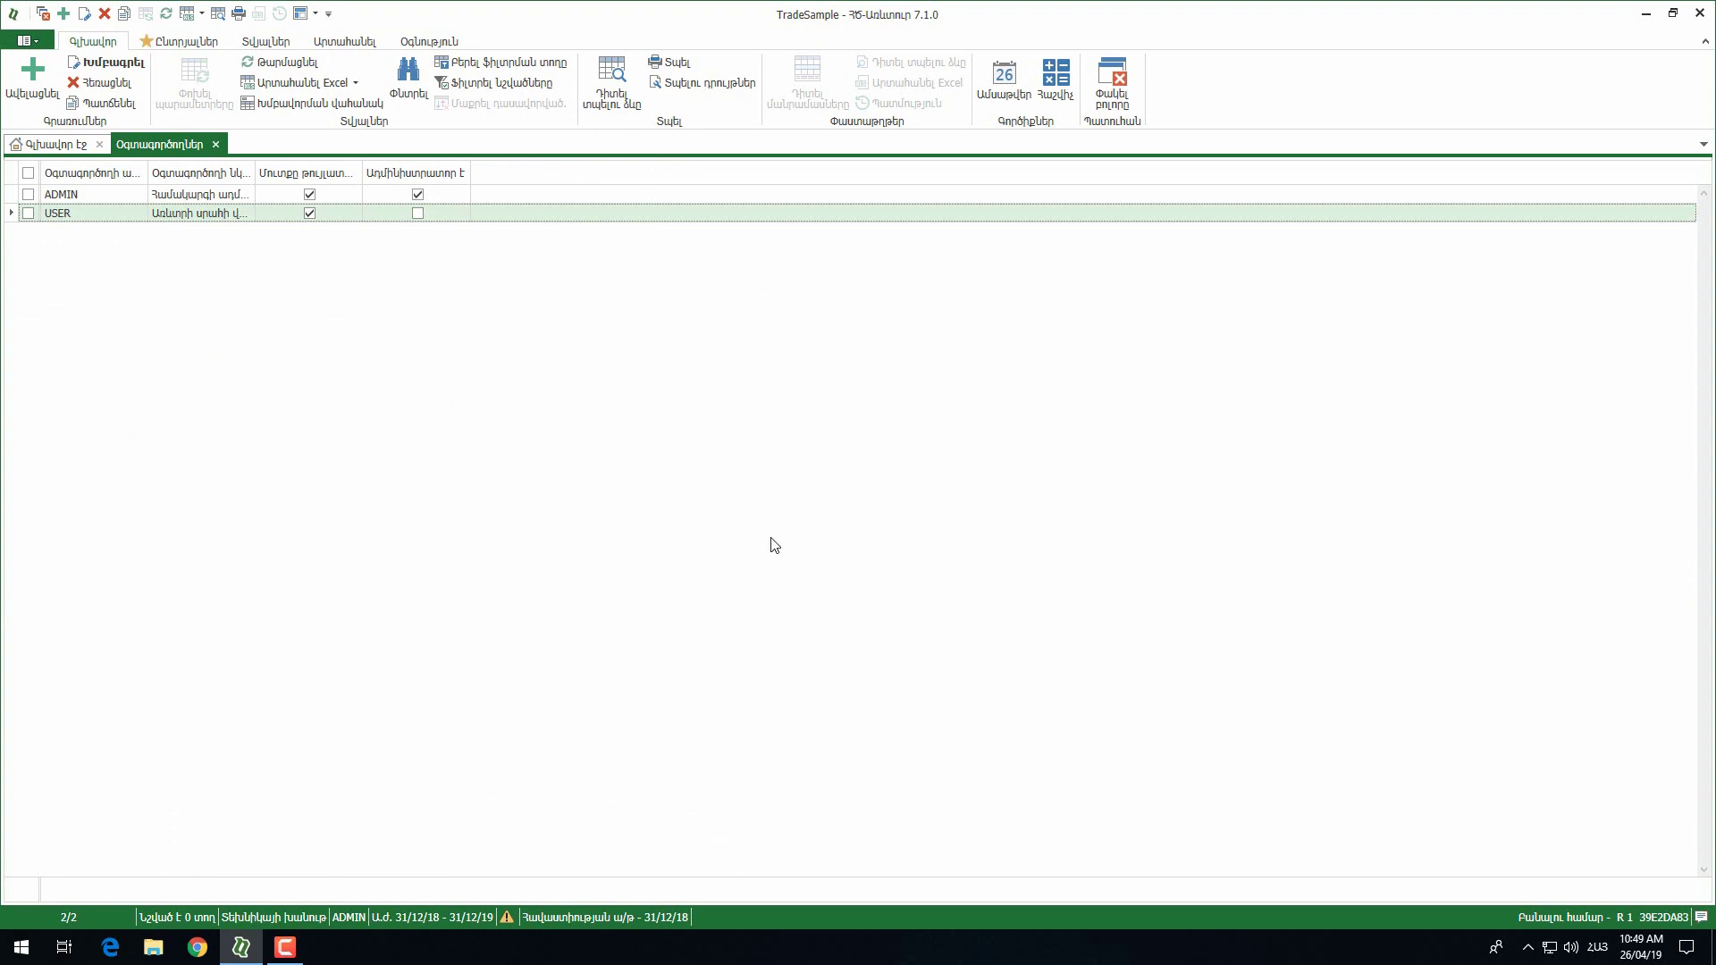
- Review the access options of warehouse 01 (Առևտրի սրահ) in USER's warehouse settings, then close the warehouse list
right_click(178, 213)
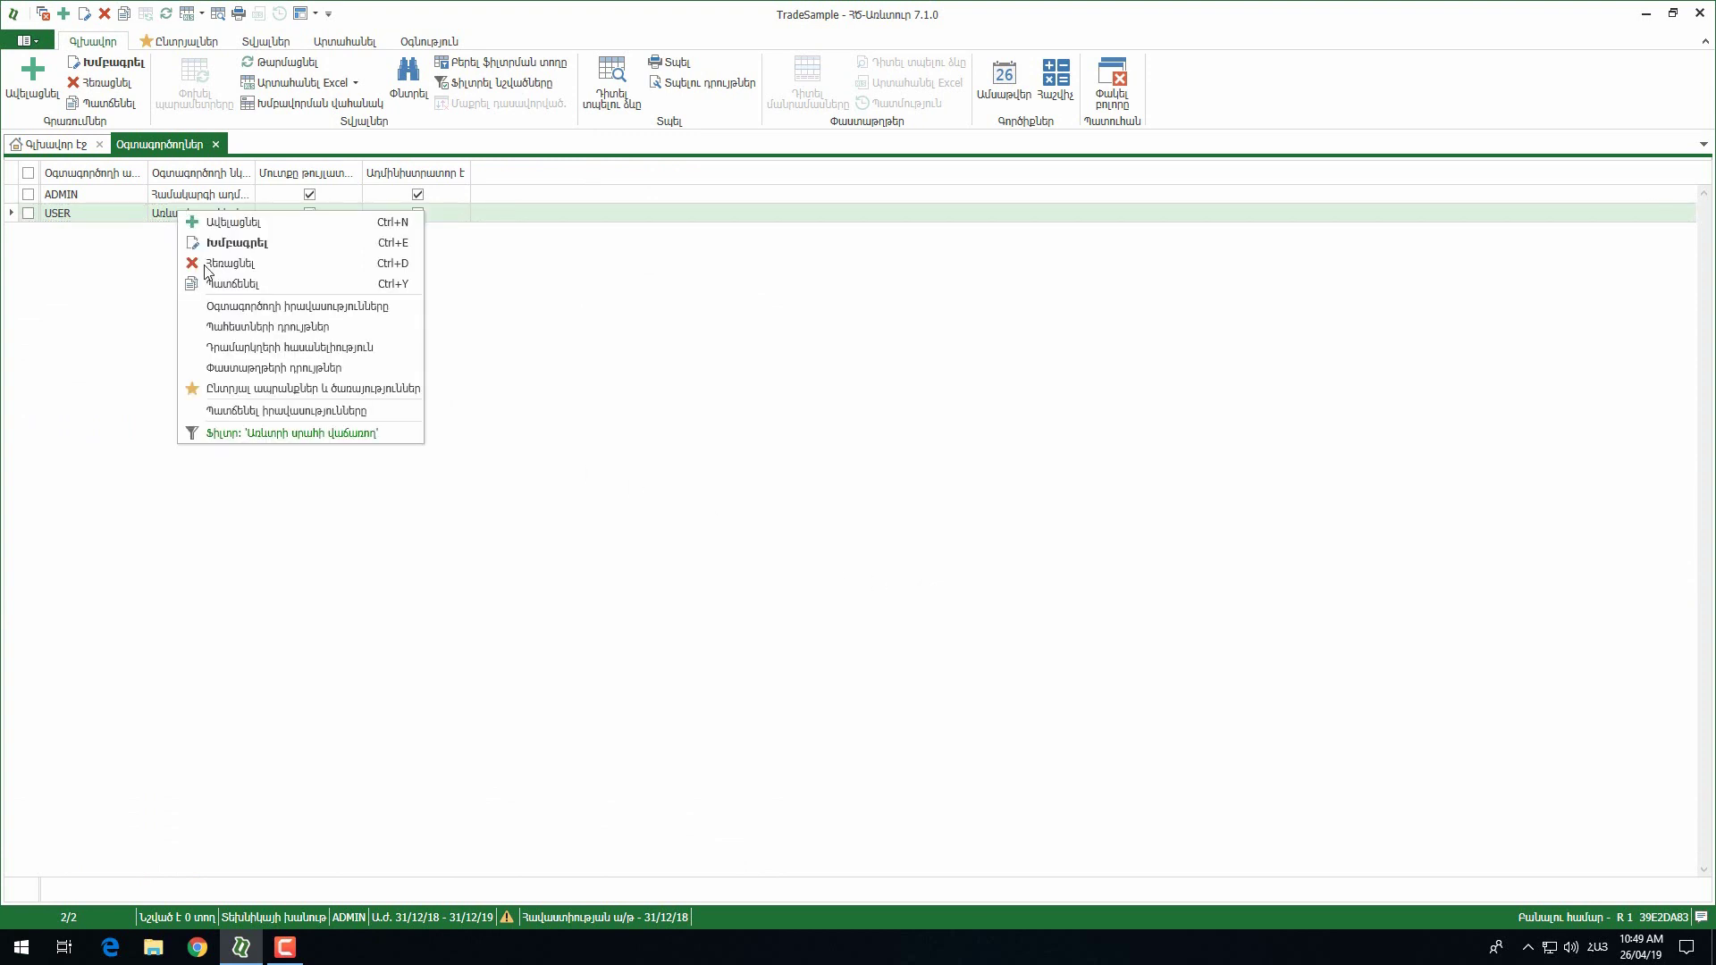
click(320, 326)
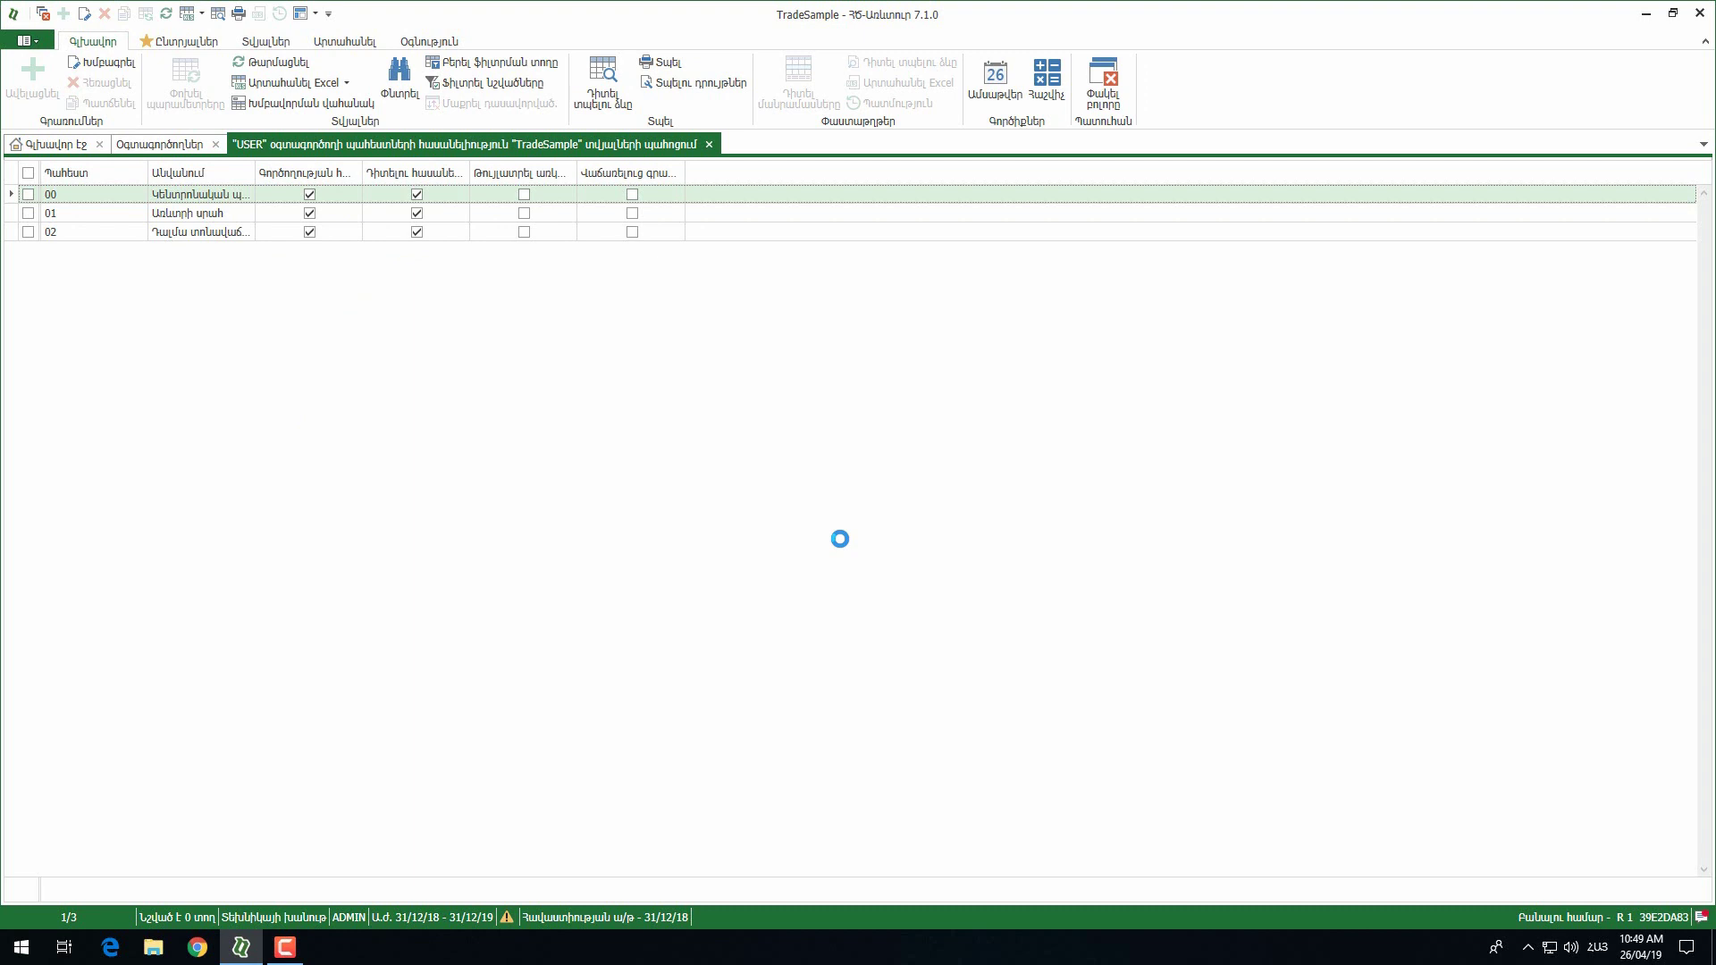
right_click(320, 215)
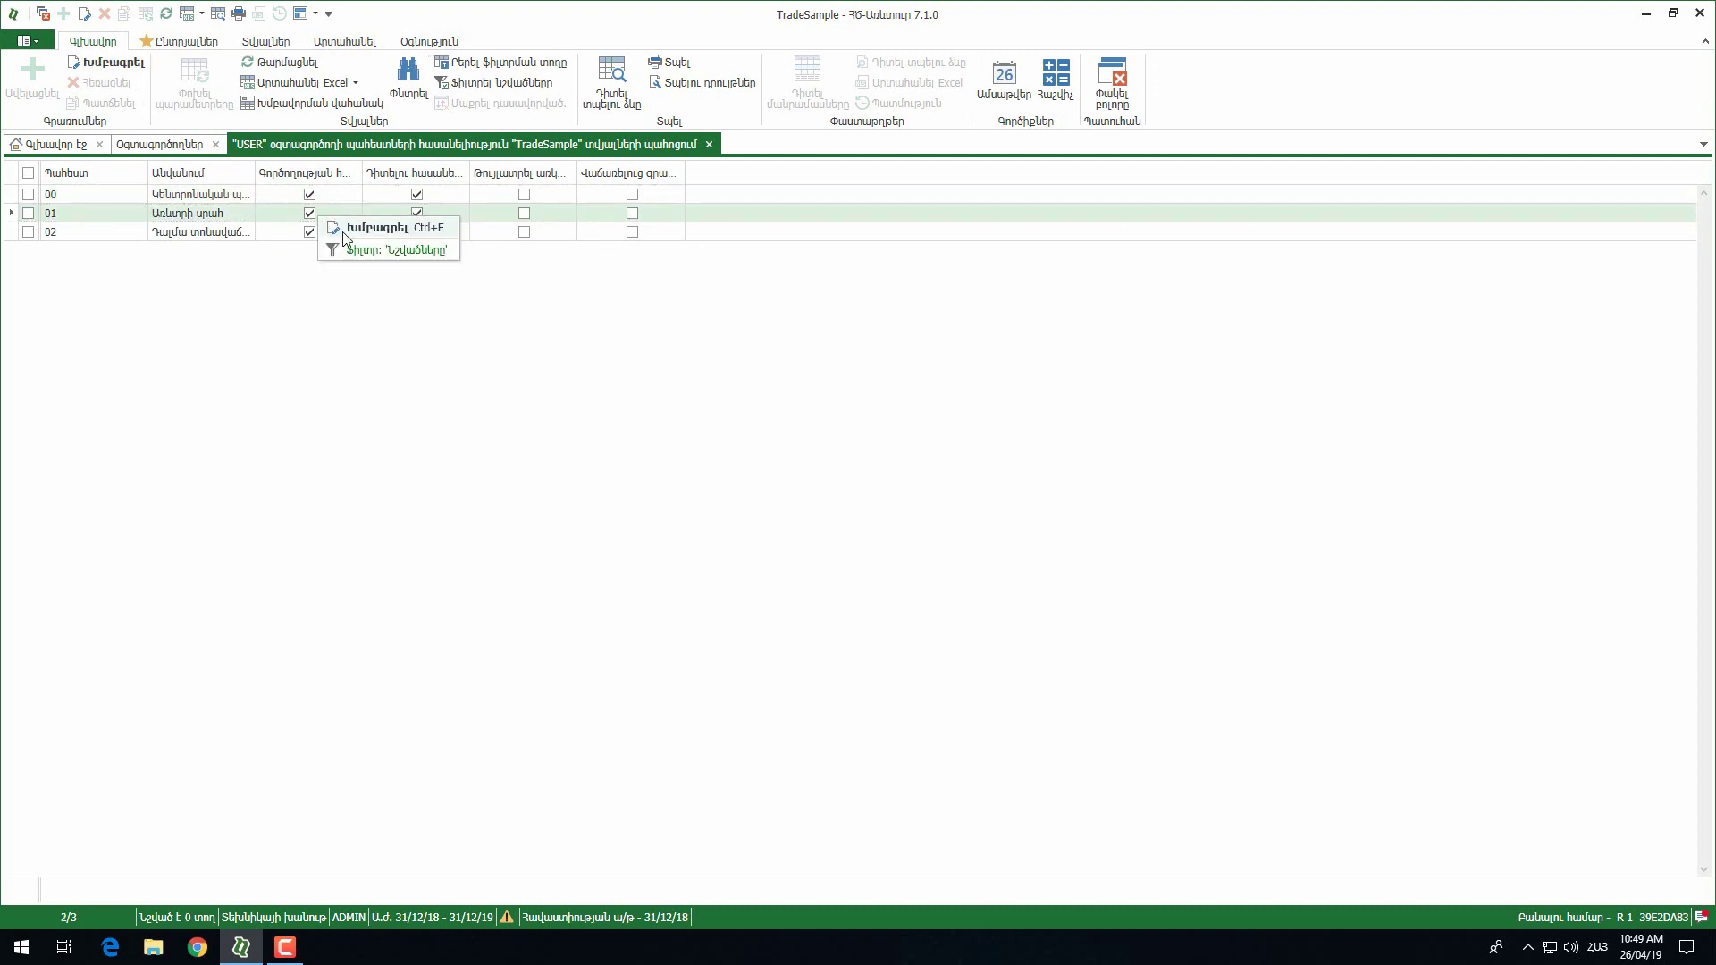
click(345, 230)
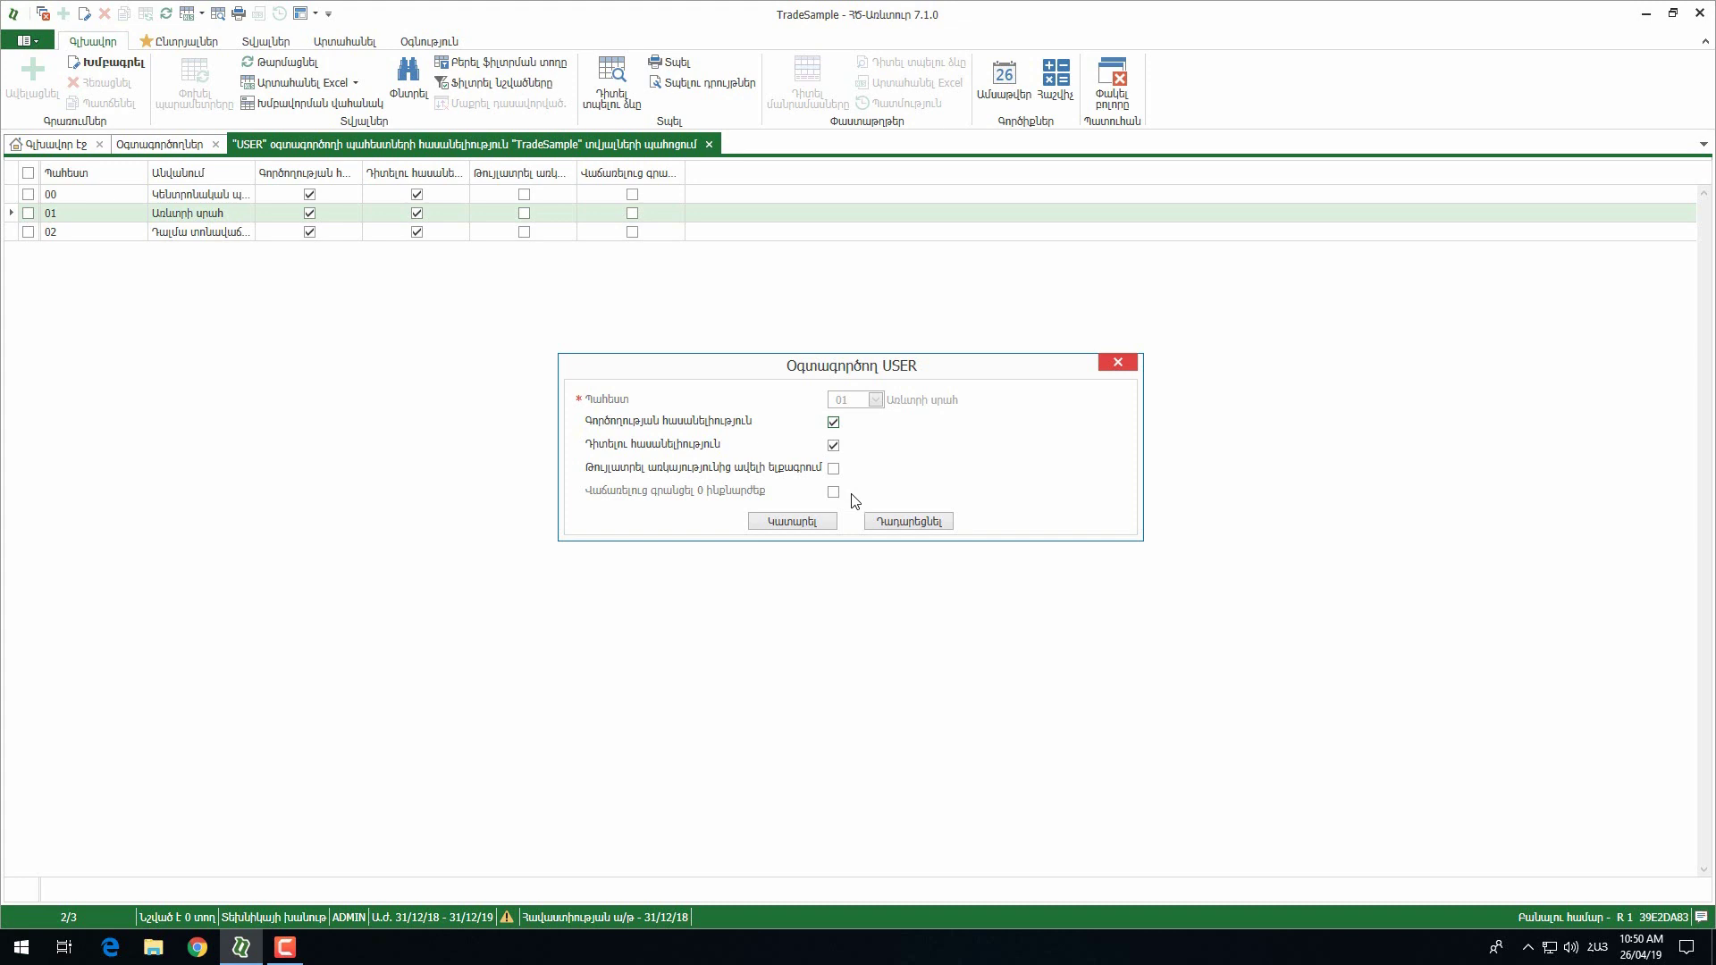
click(808, 522)
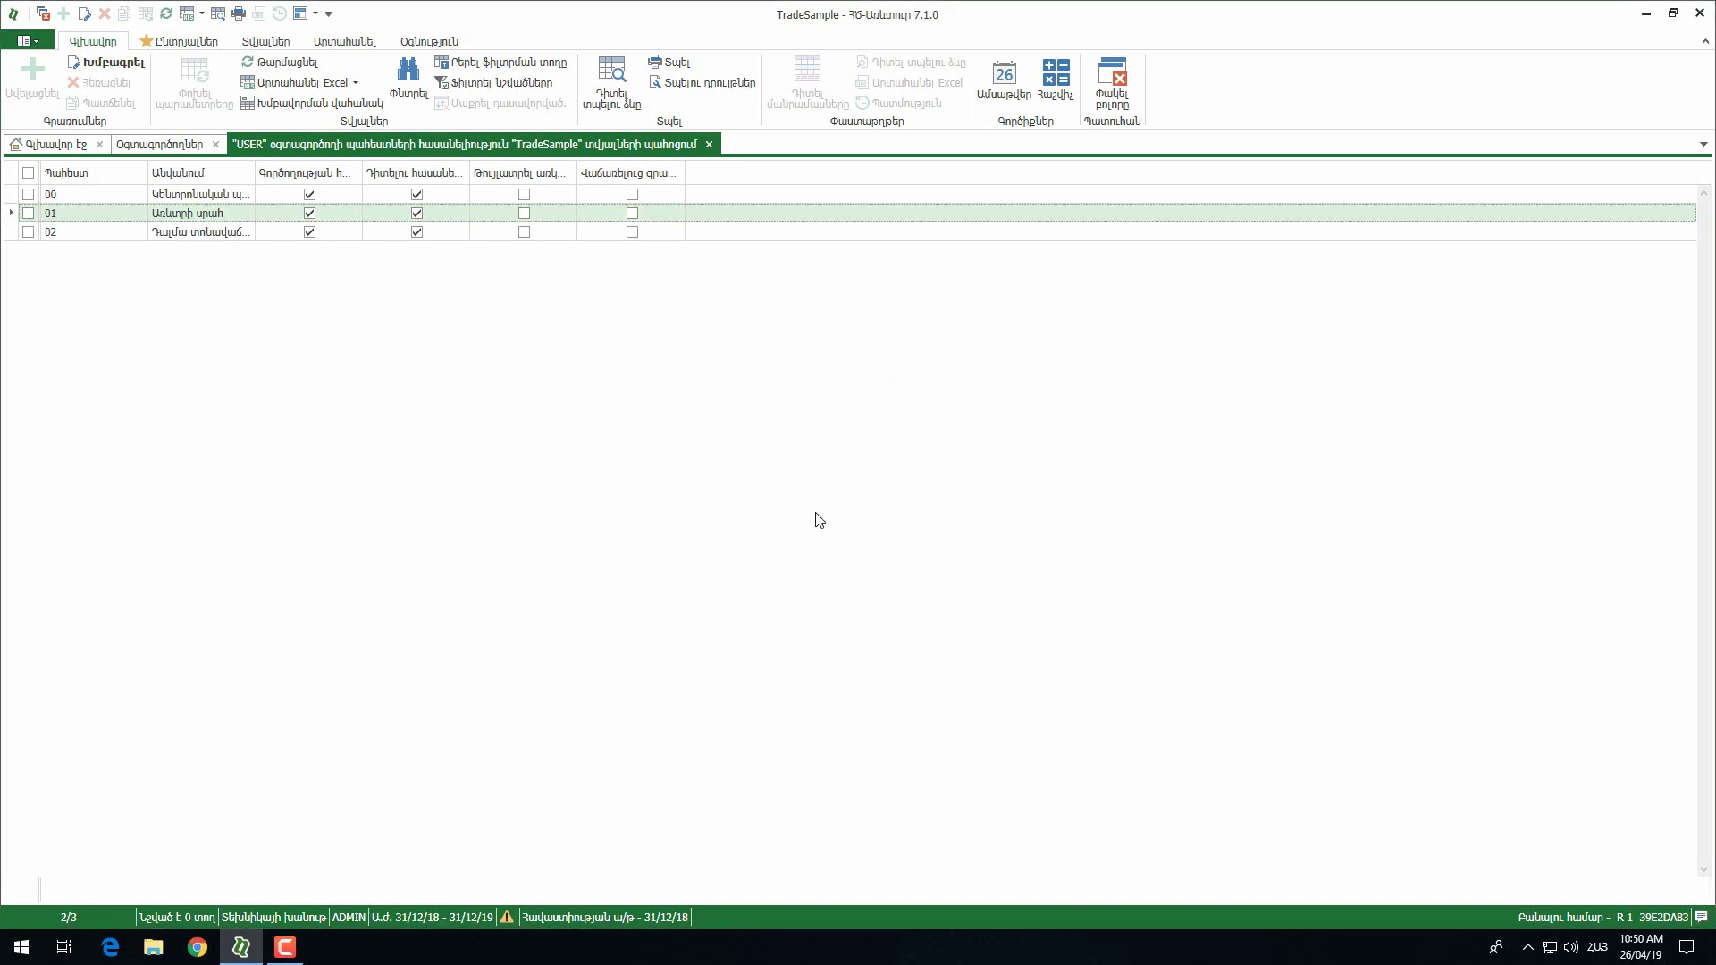
click(709, 145)
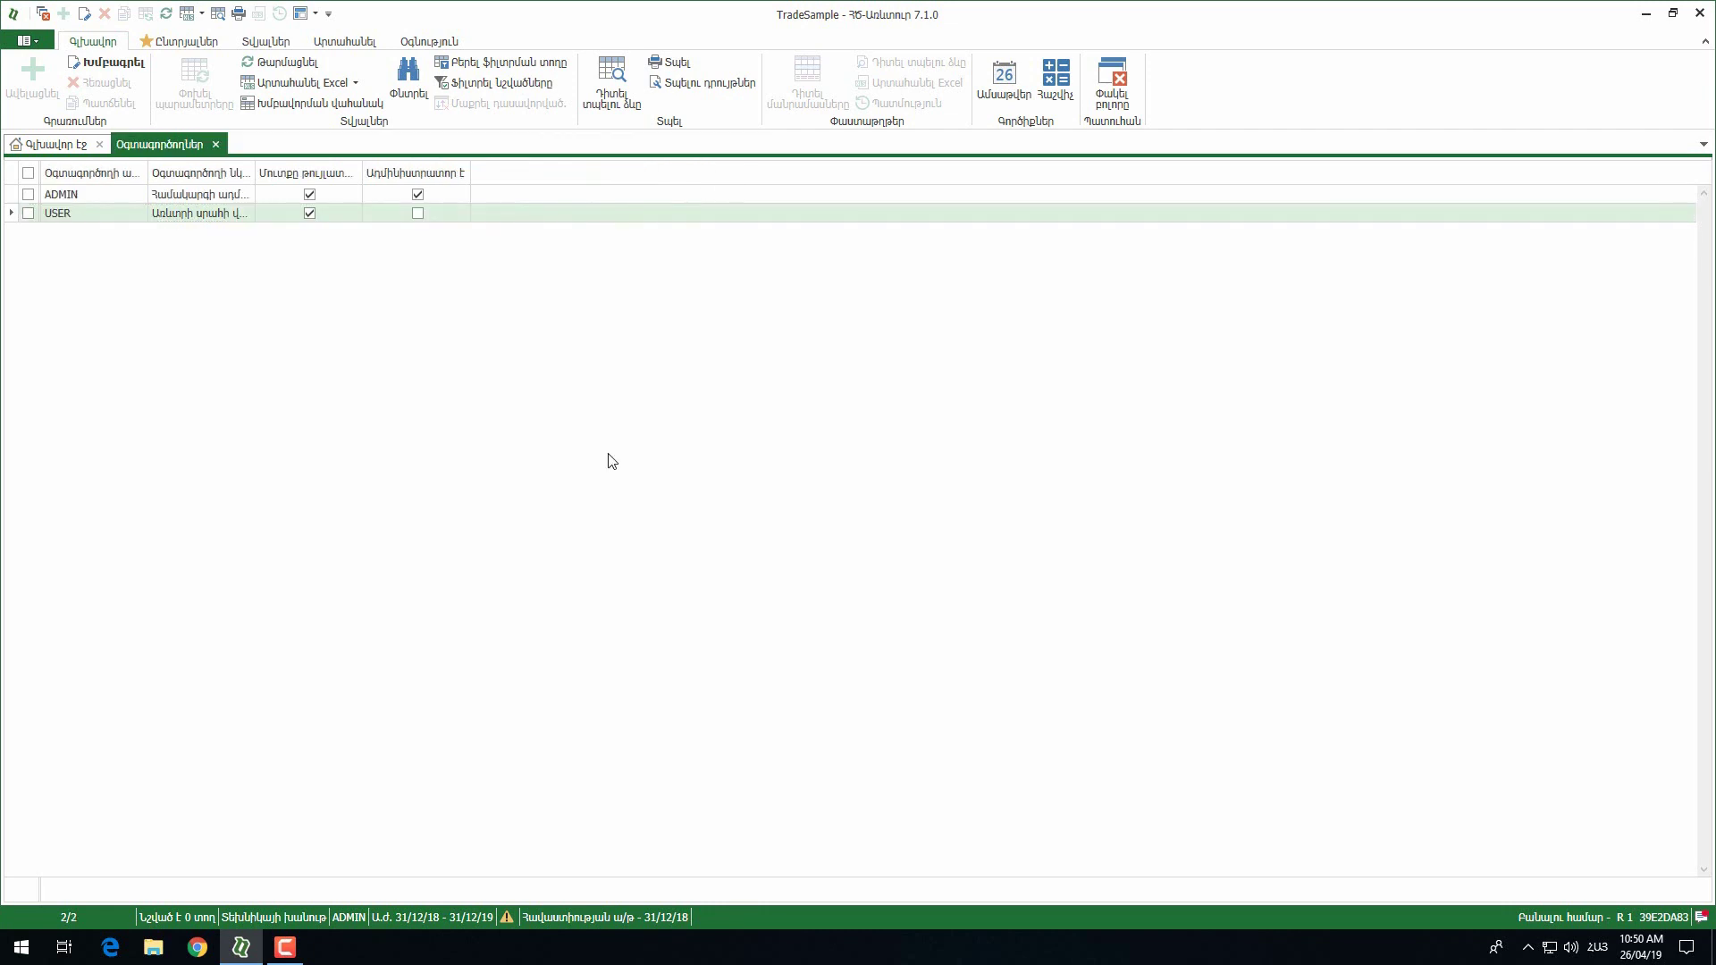
- Check which cash desks USER can access, then close the cash desk accessibility list
right_click(279, 217)
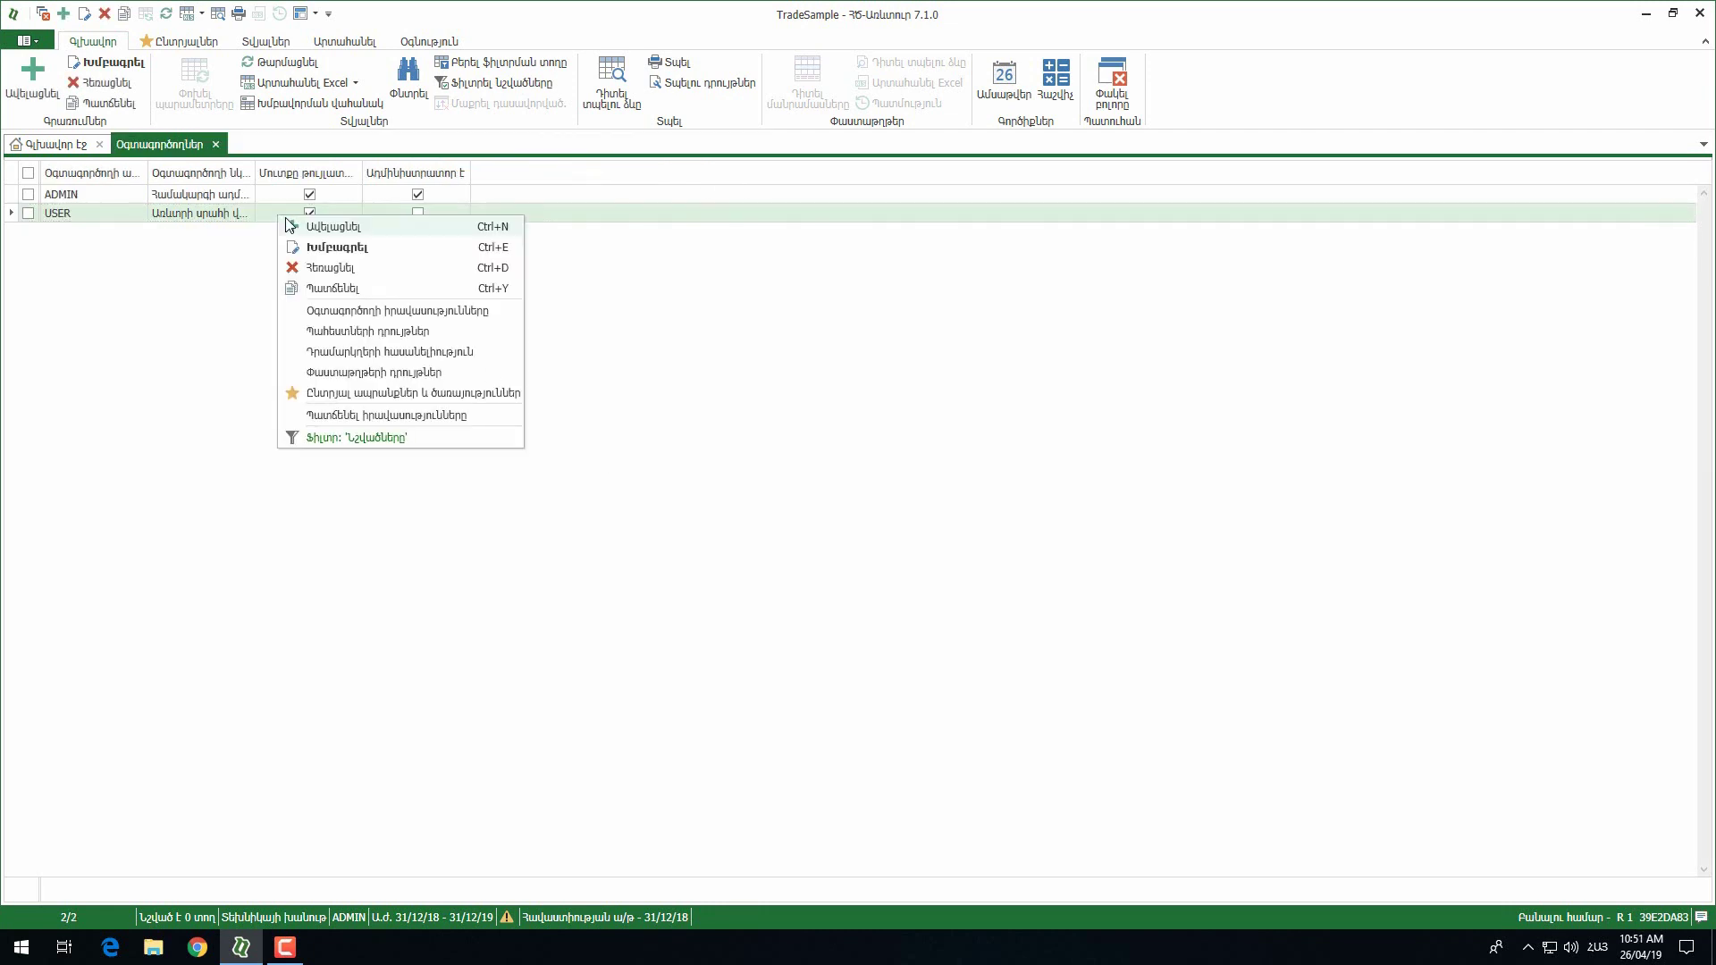
click(337, 355)
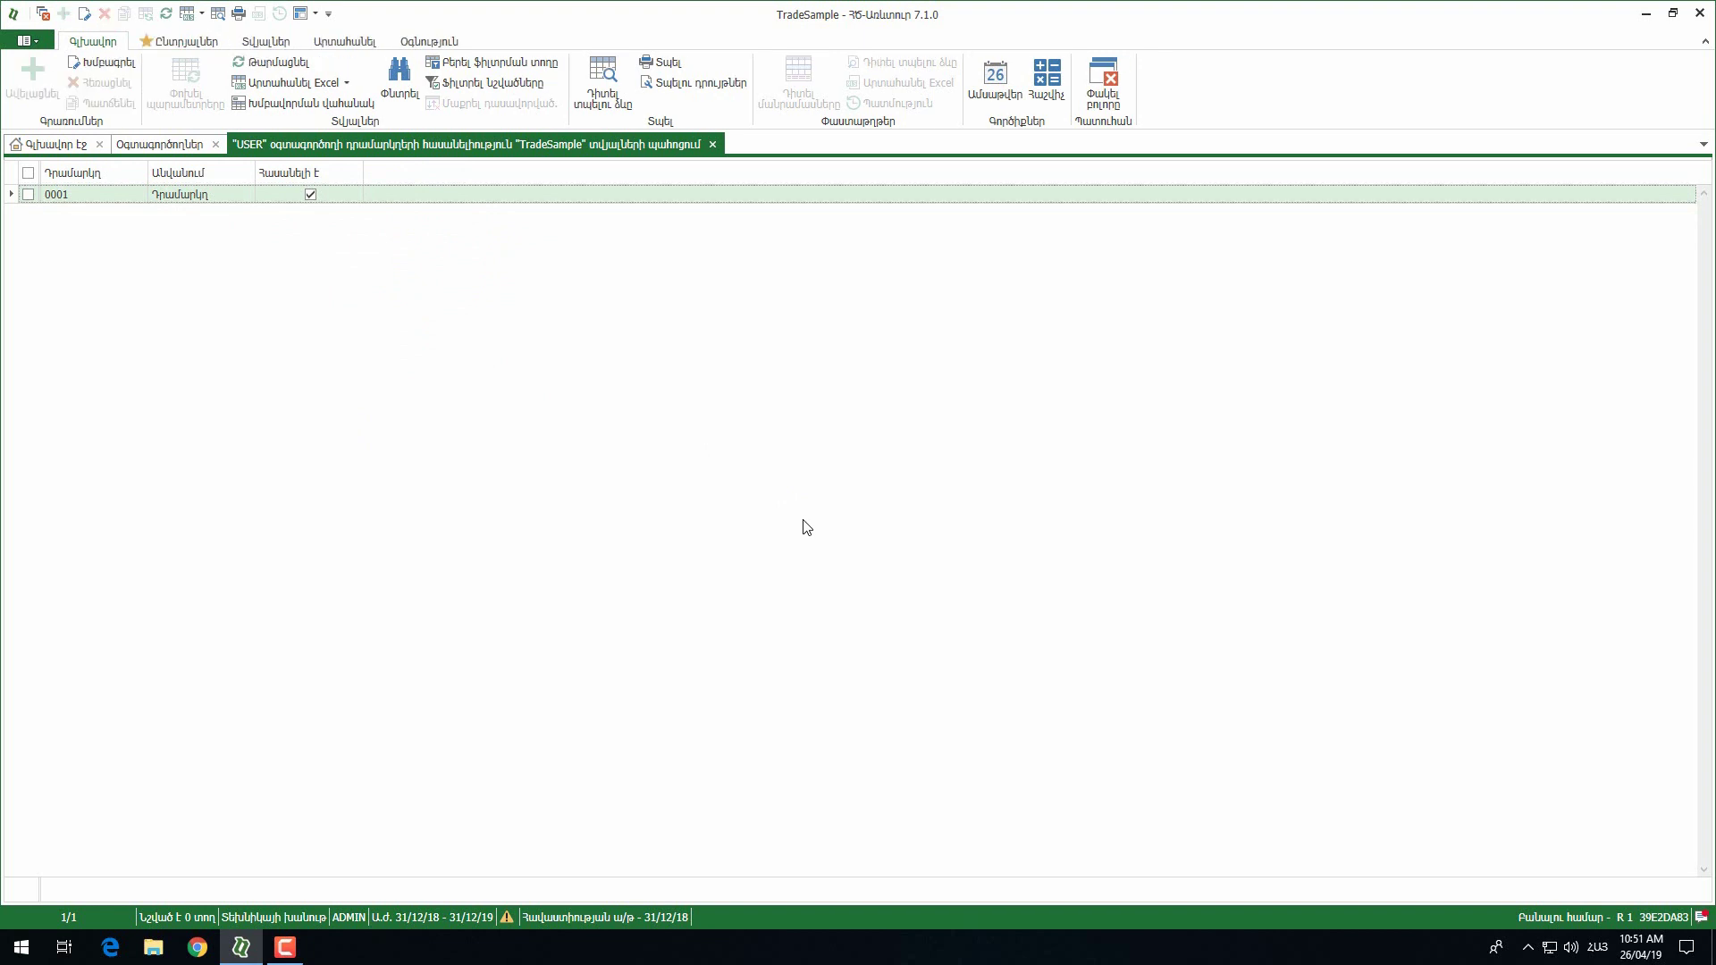
click(715, 145)
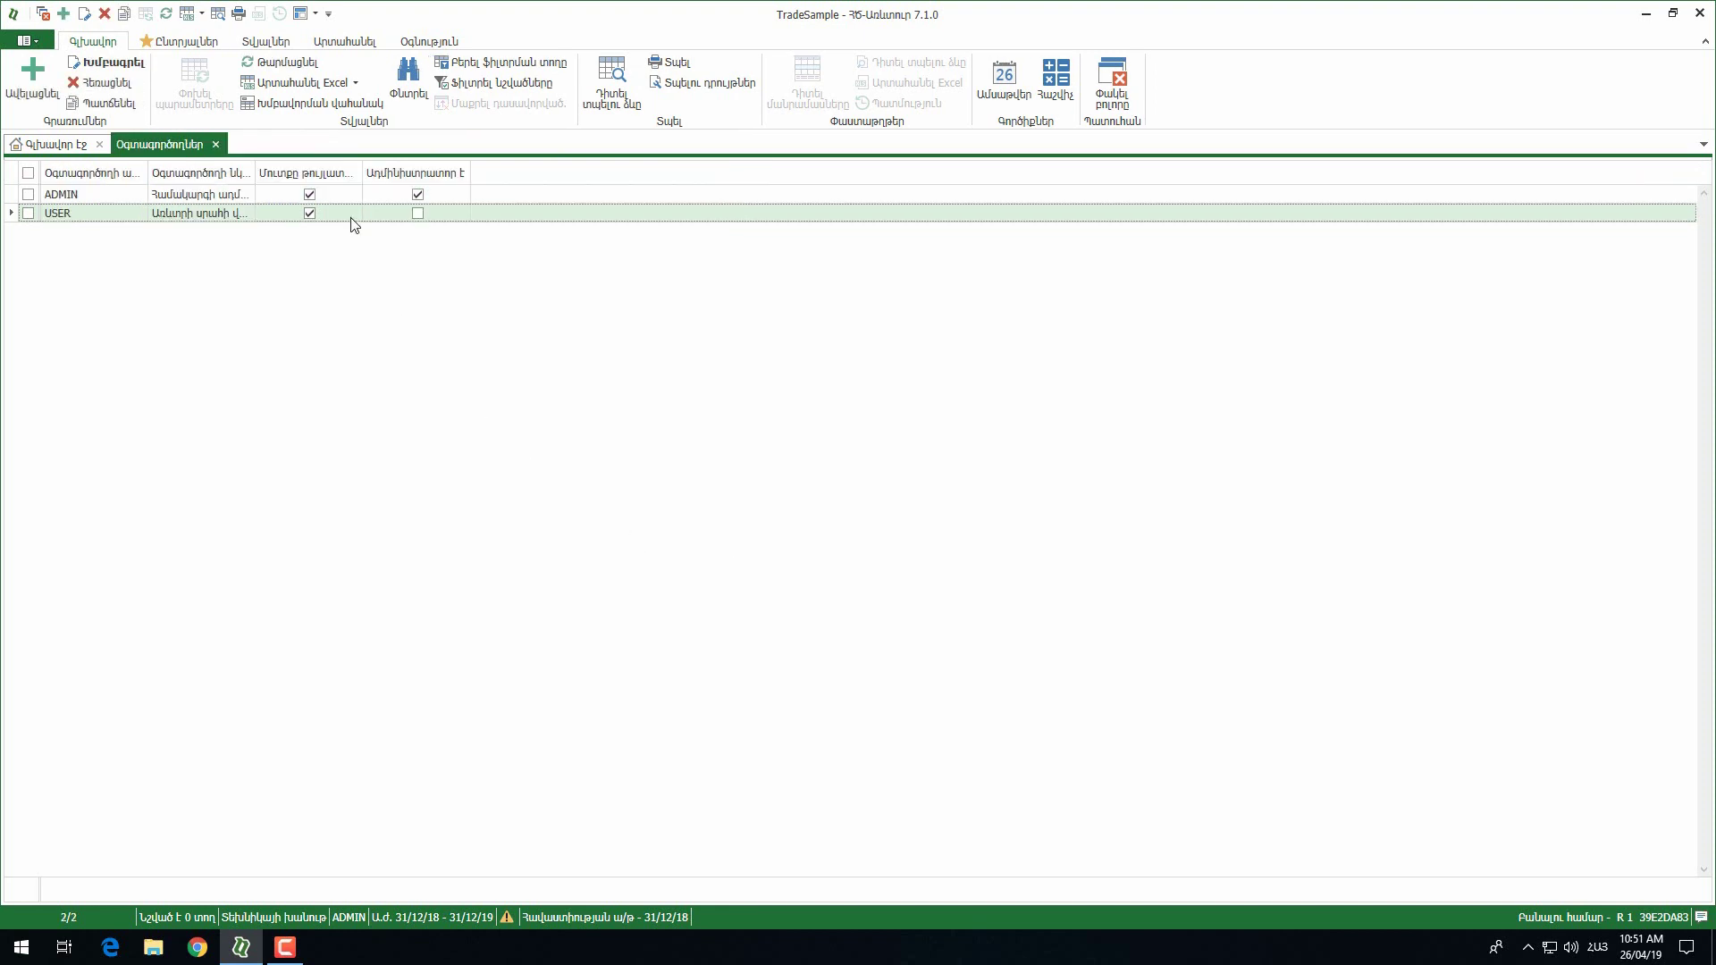
- In USER's document settings, set the default warehouse to 01, the sale price type to 02 (Մանրածախ) and the cash desk to 0001
right_click(351, 219)
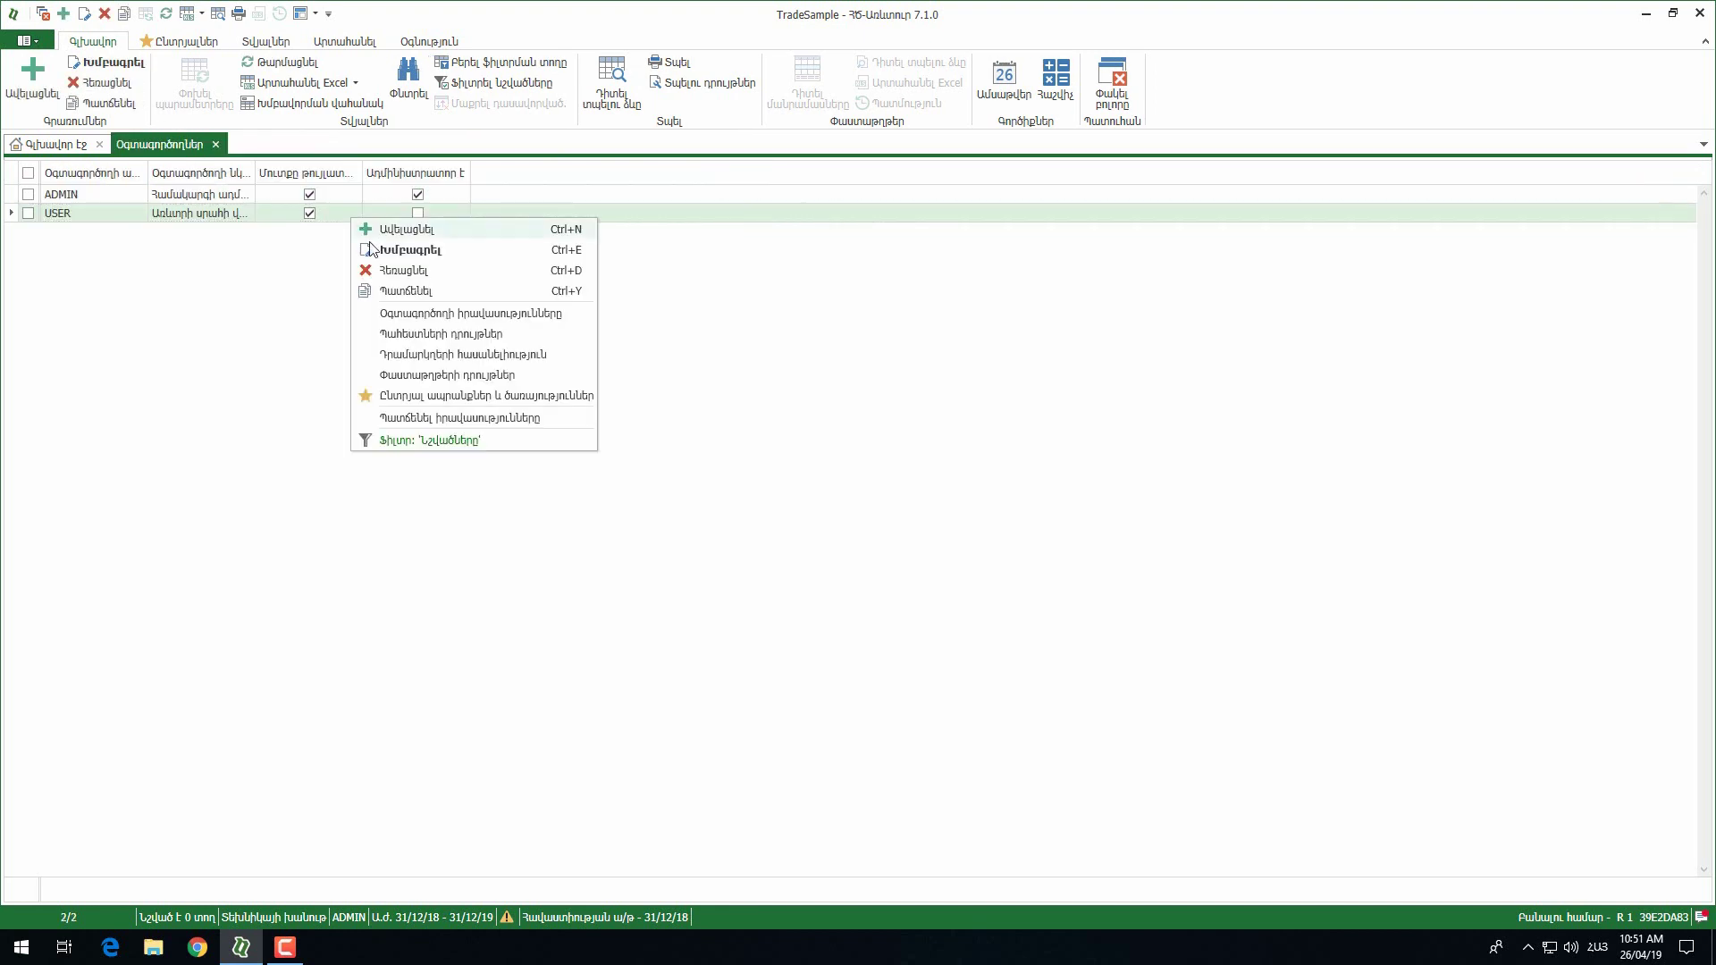
click(424, 375)
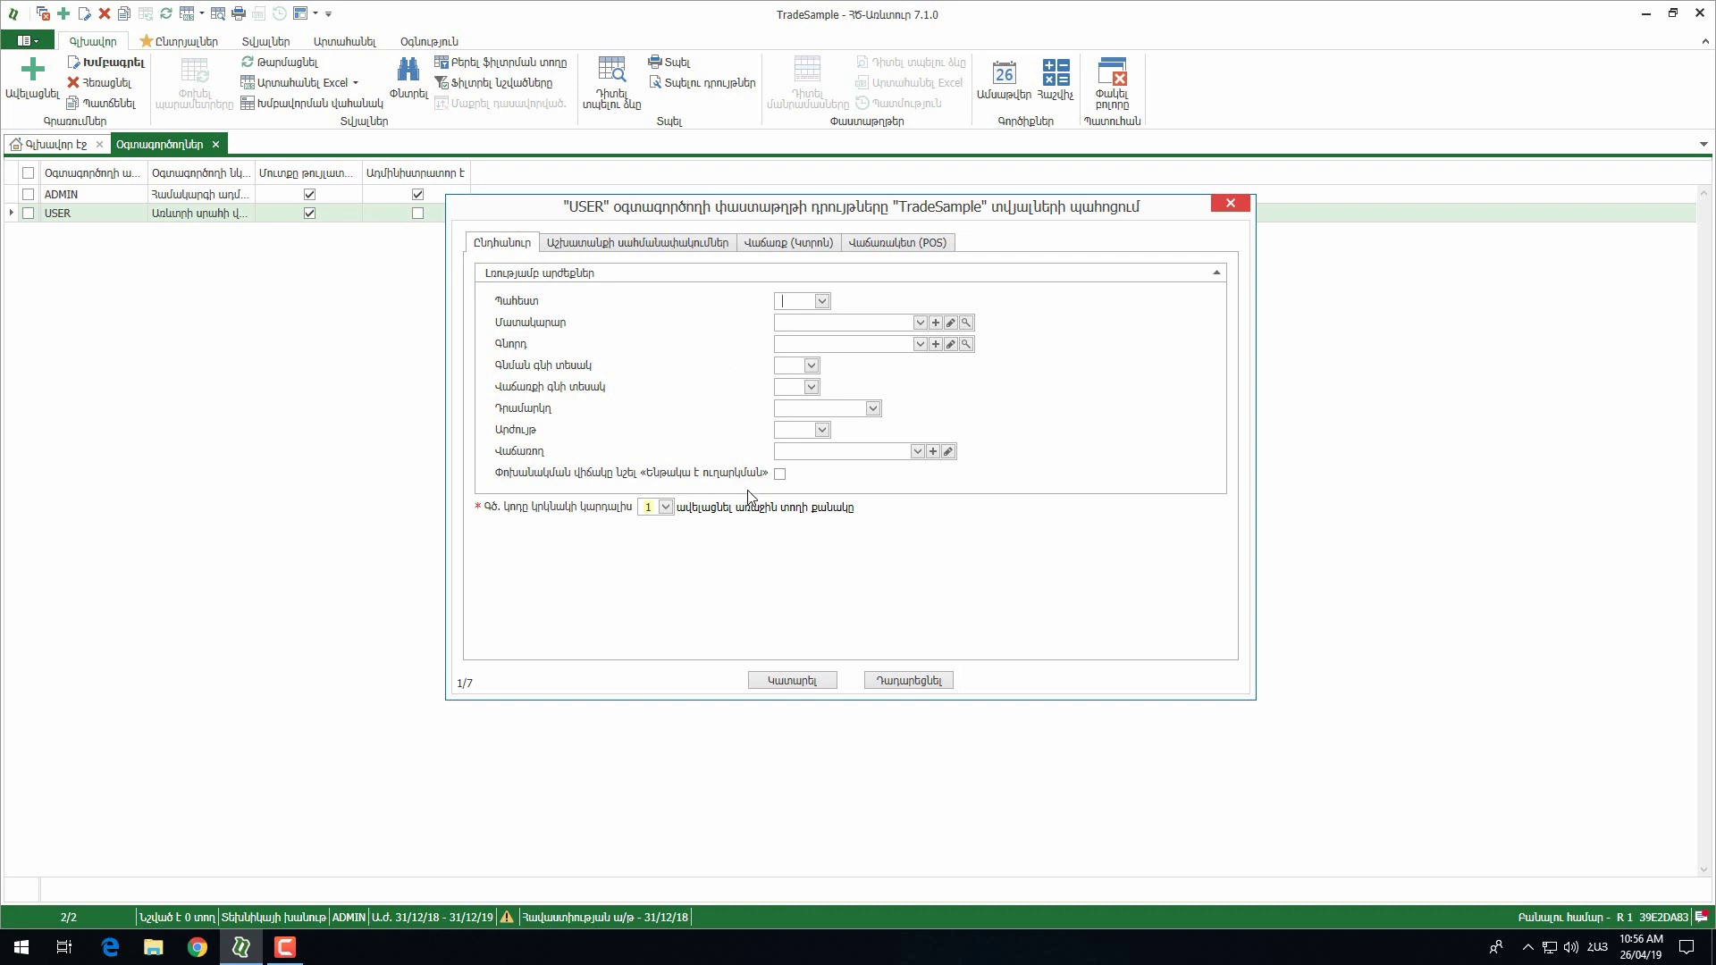
click(822, 301)
double_click(829, 410)
click(815, 388)
double_click(804, 492)
click(873, 408)
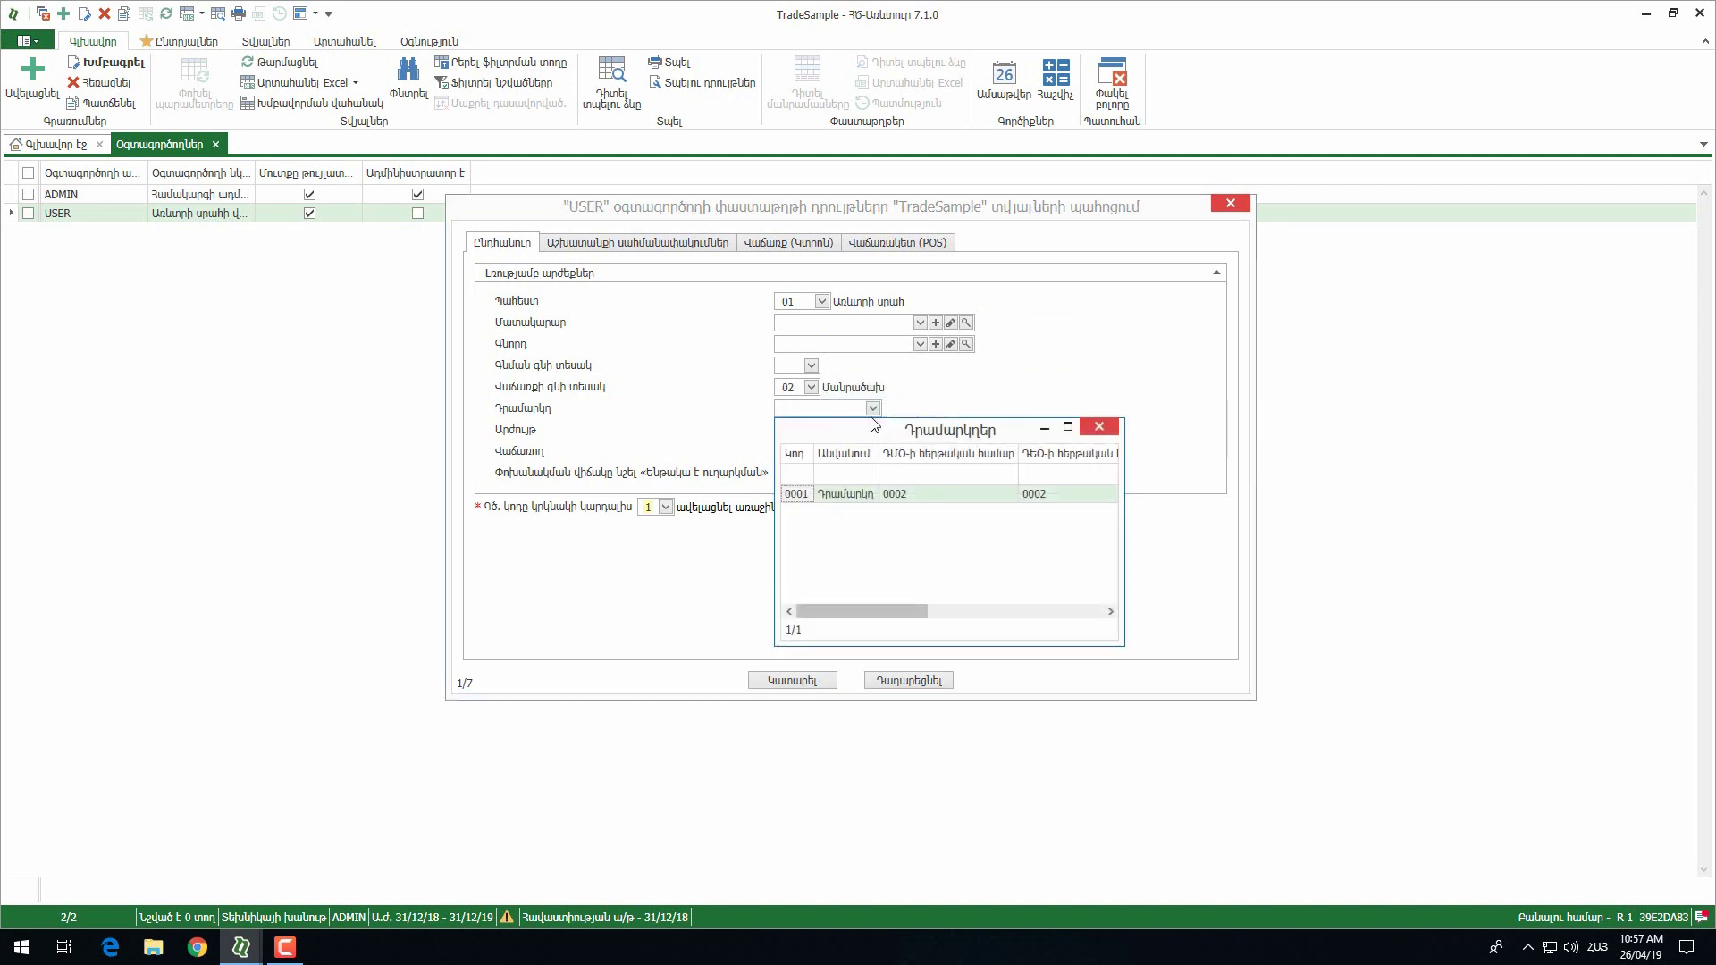
double_click(805, 497)
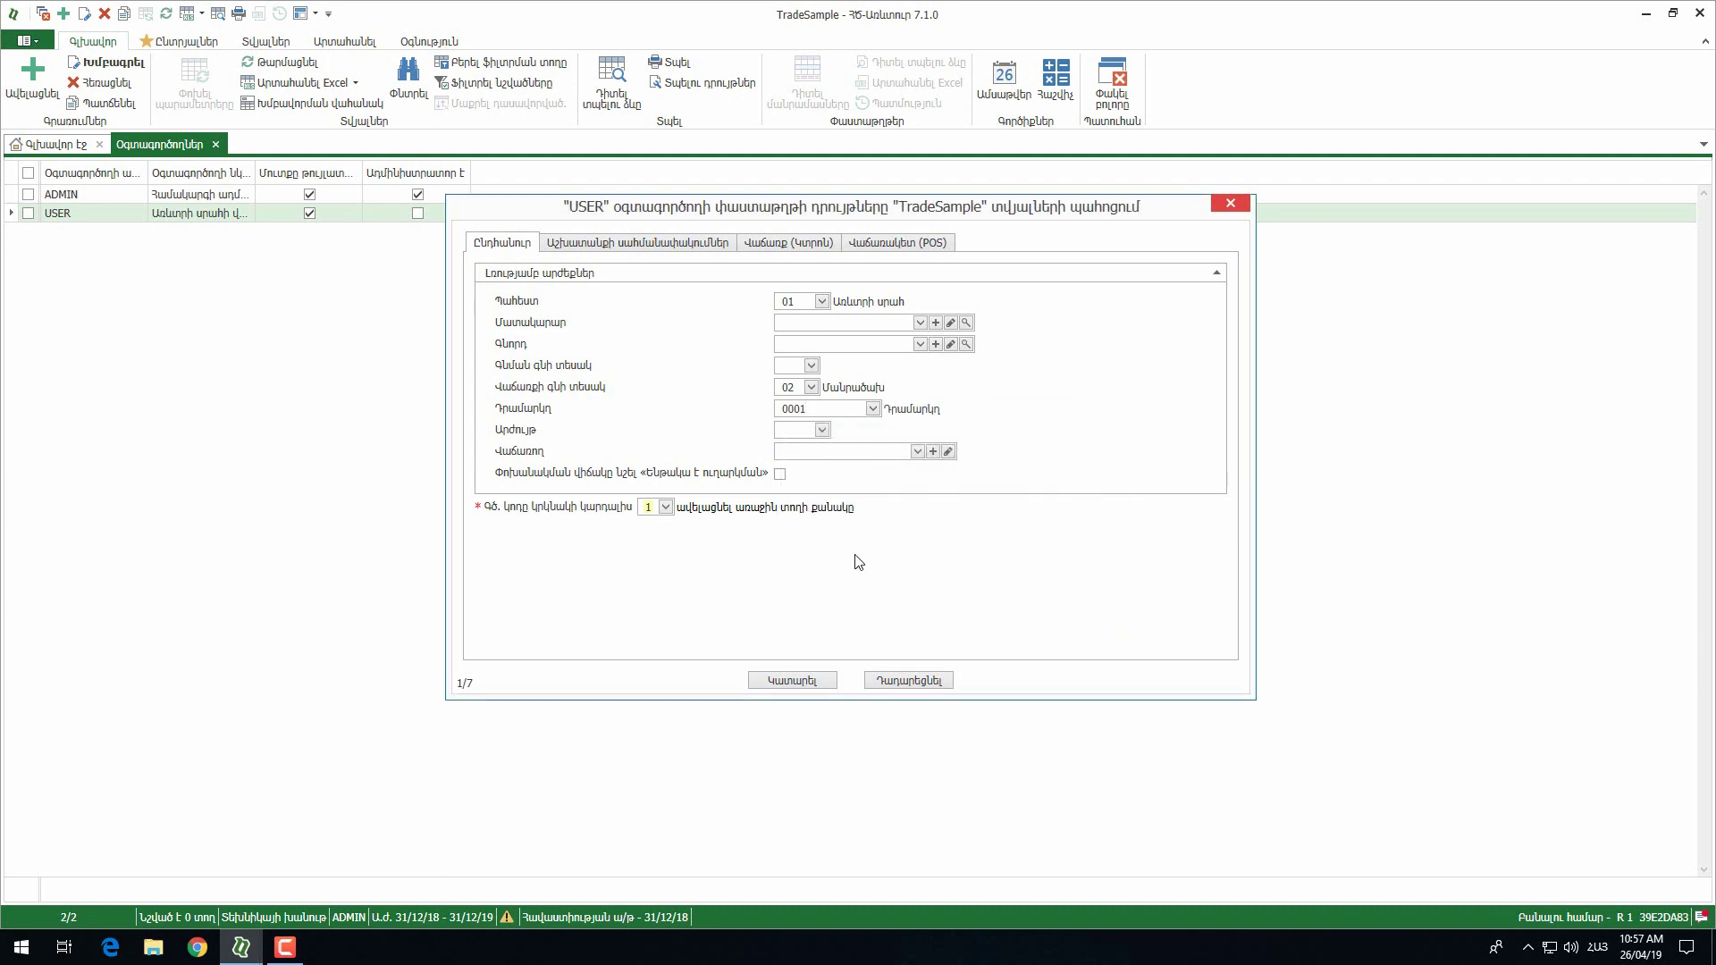
- In the work restrictions, enable use of the current date and disable automatic discounting when registering sales (Վաճառքը գրանցելիս զեղչել ավտոմատ)
click(699, 245)
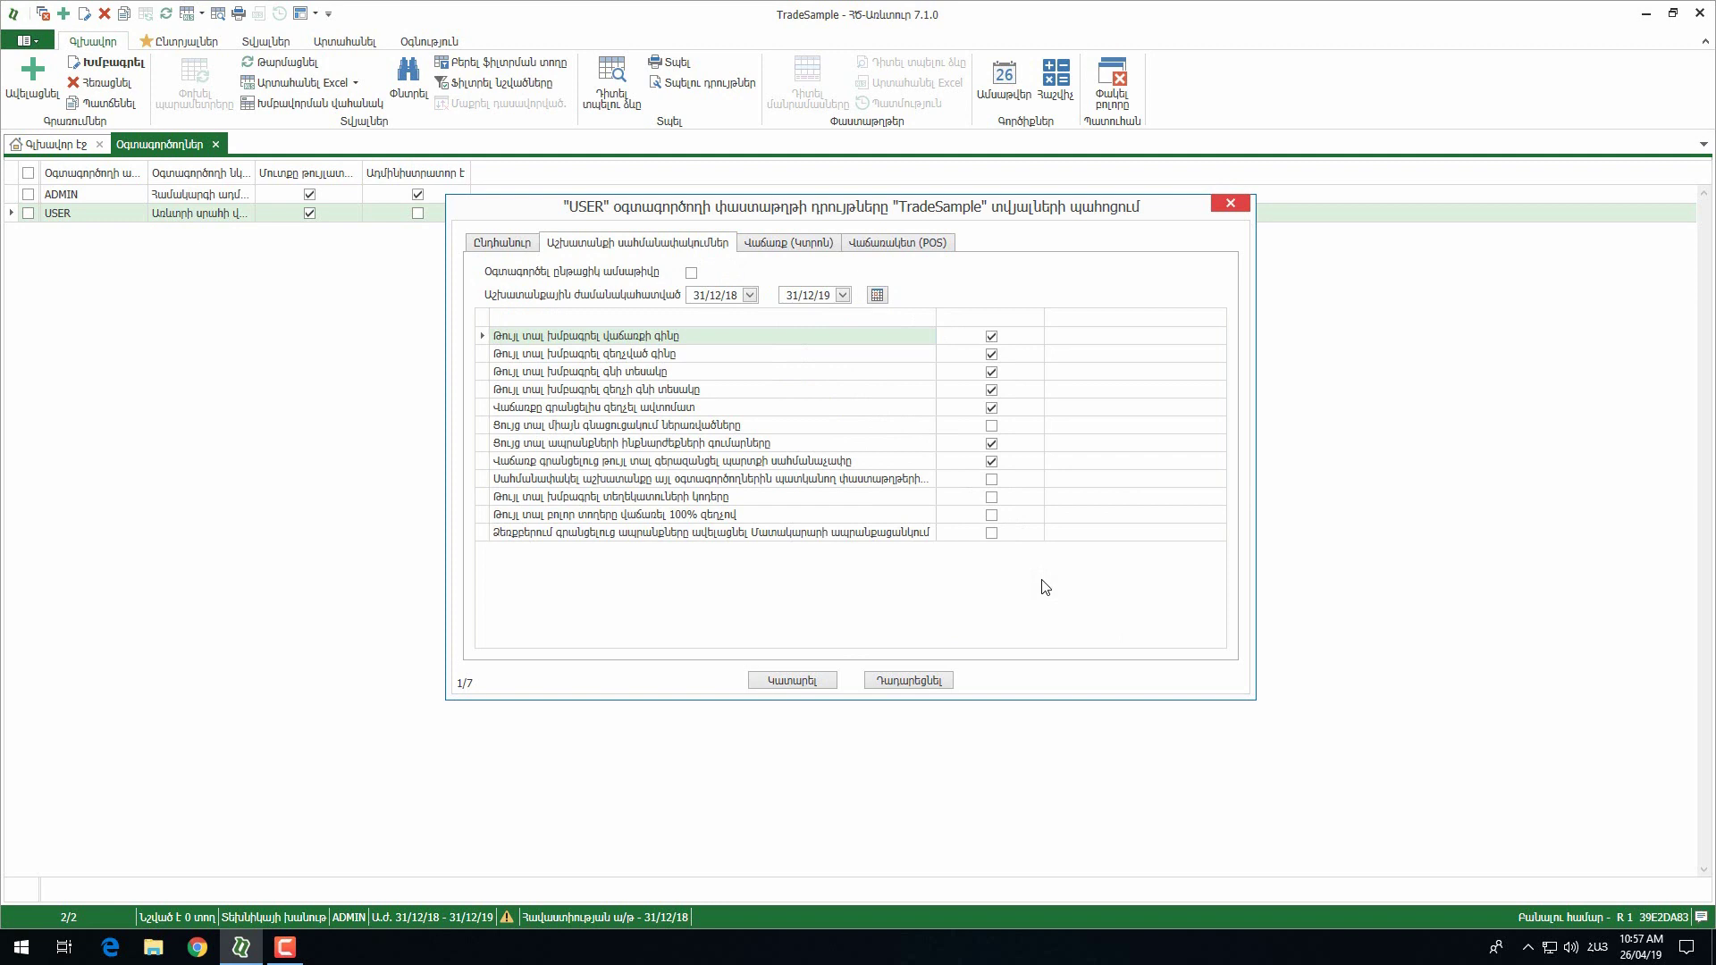
click(692, 273)
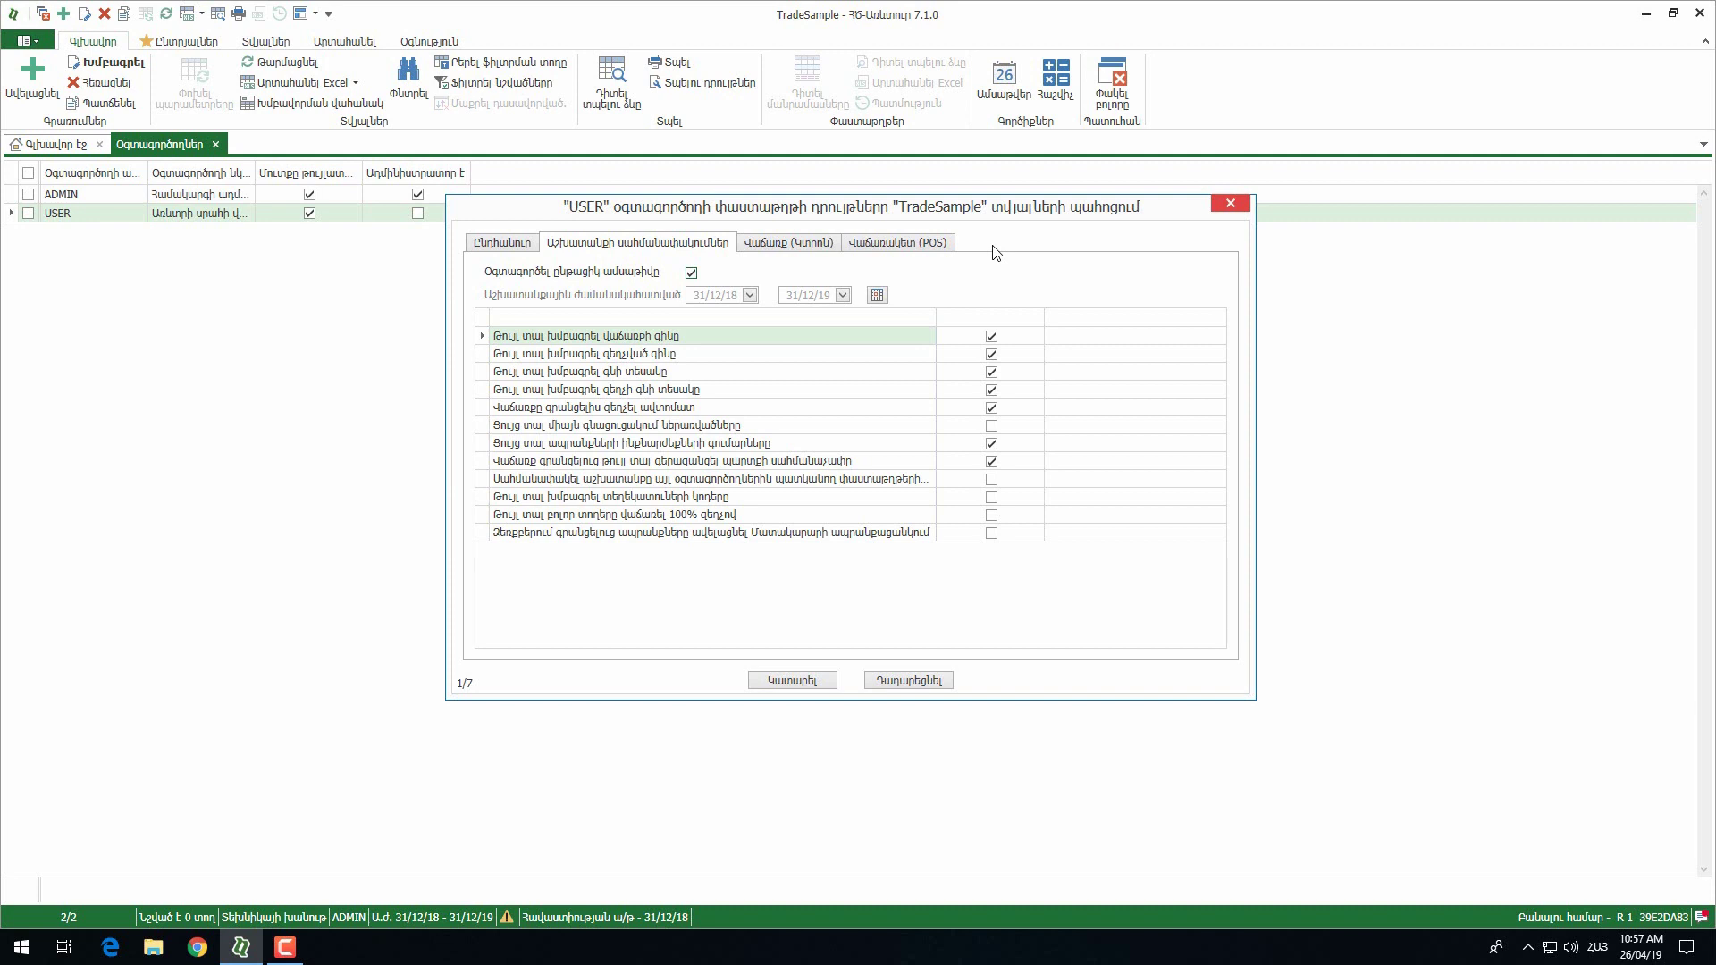
click(993, 409)
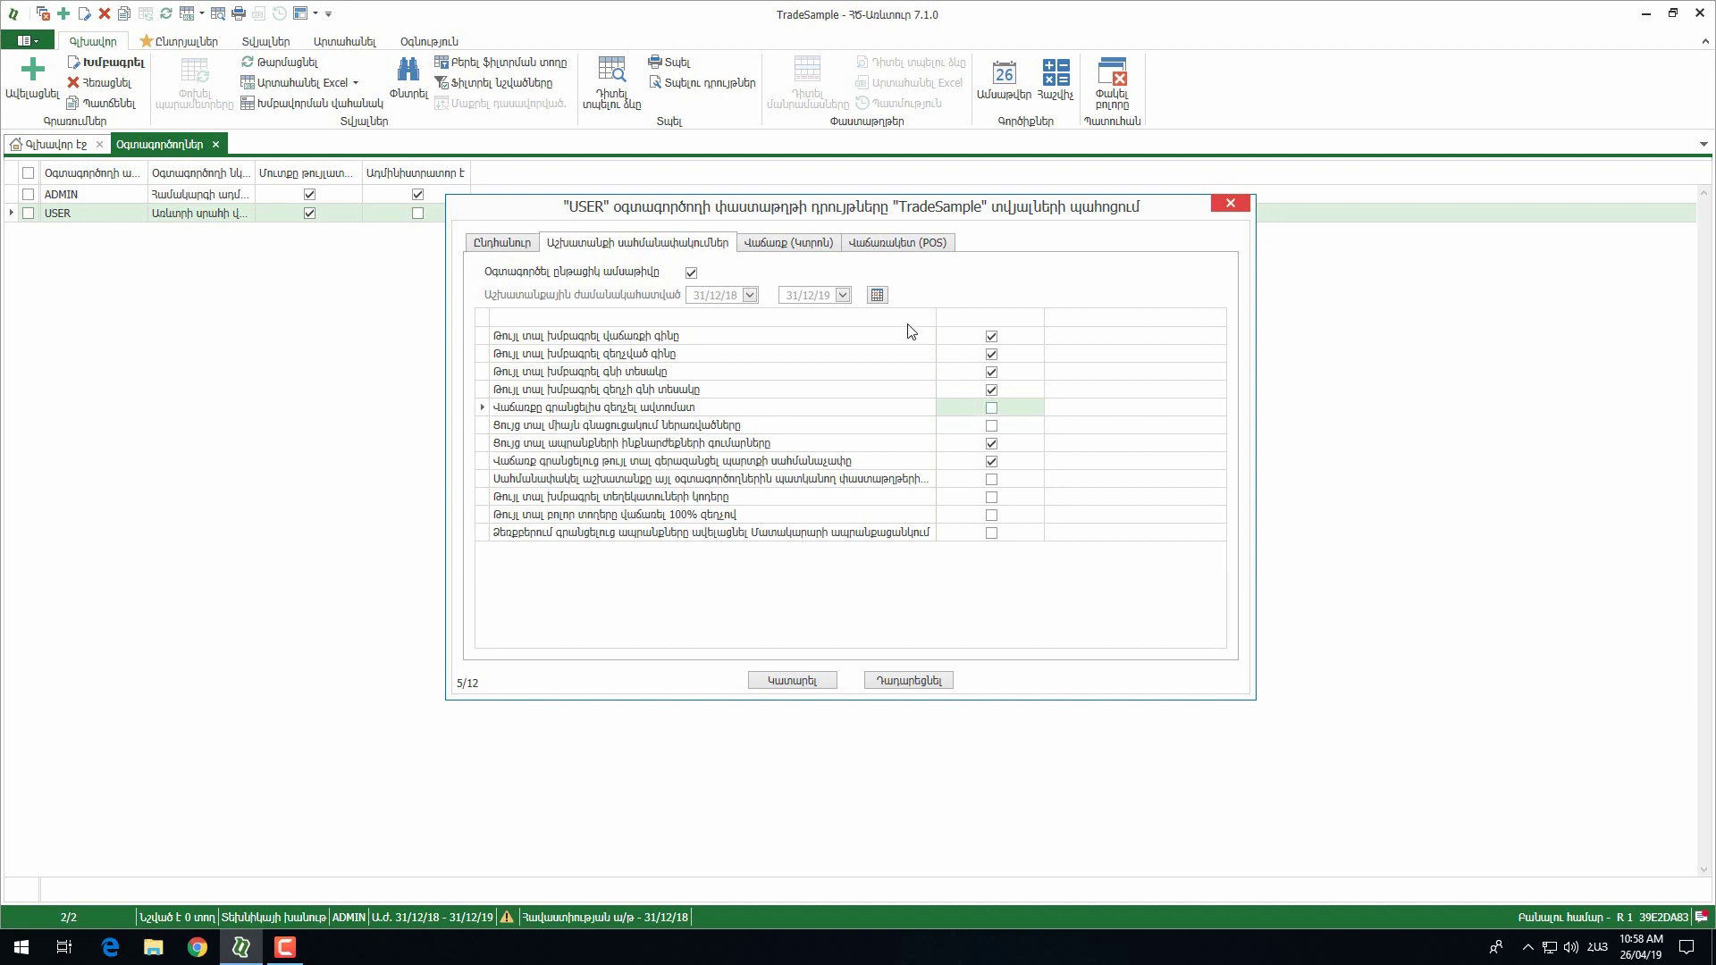
- Set the price type to 02 (Մանրածախ) in the receipt sale settings, Վաճառք (Կտրոն)
click(802, 241)
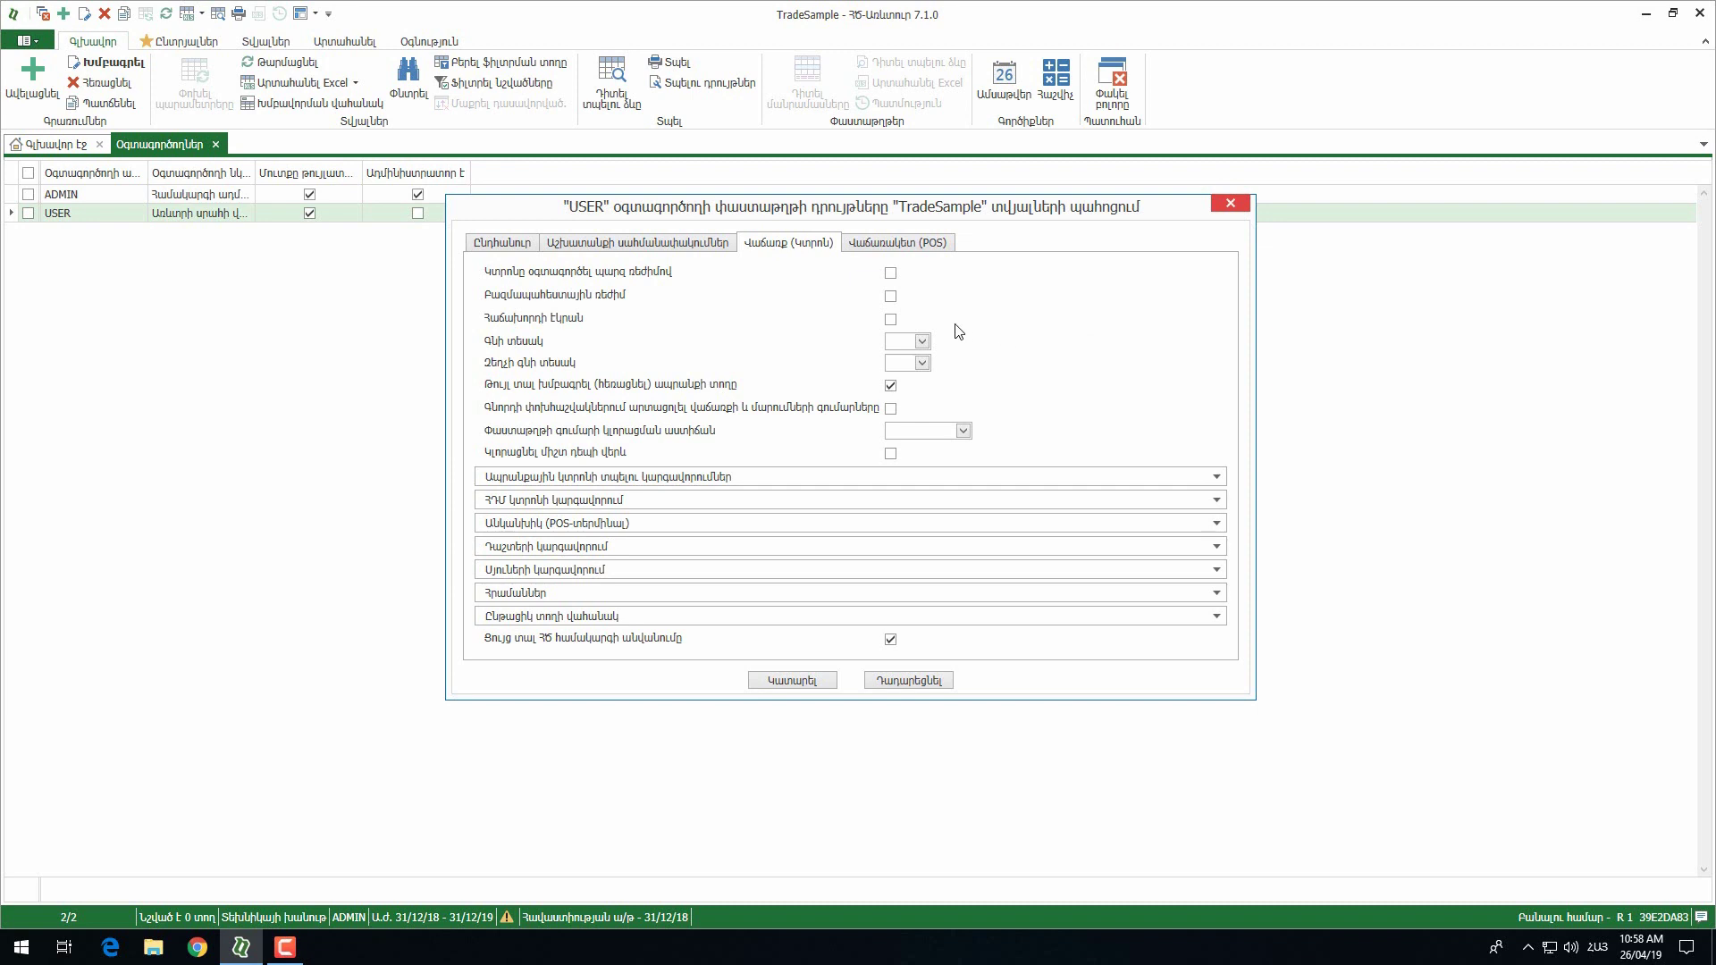
click(923, 344)
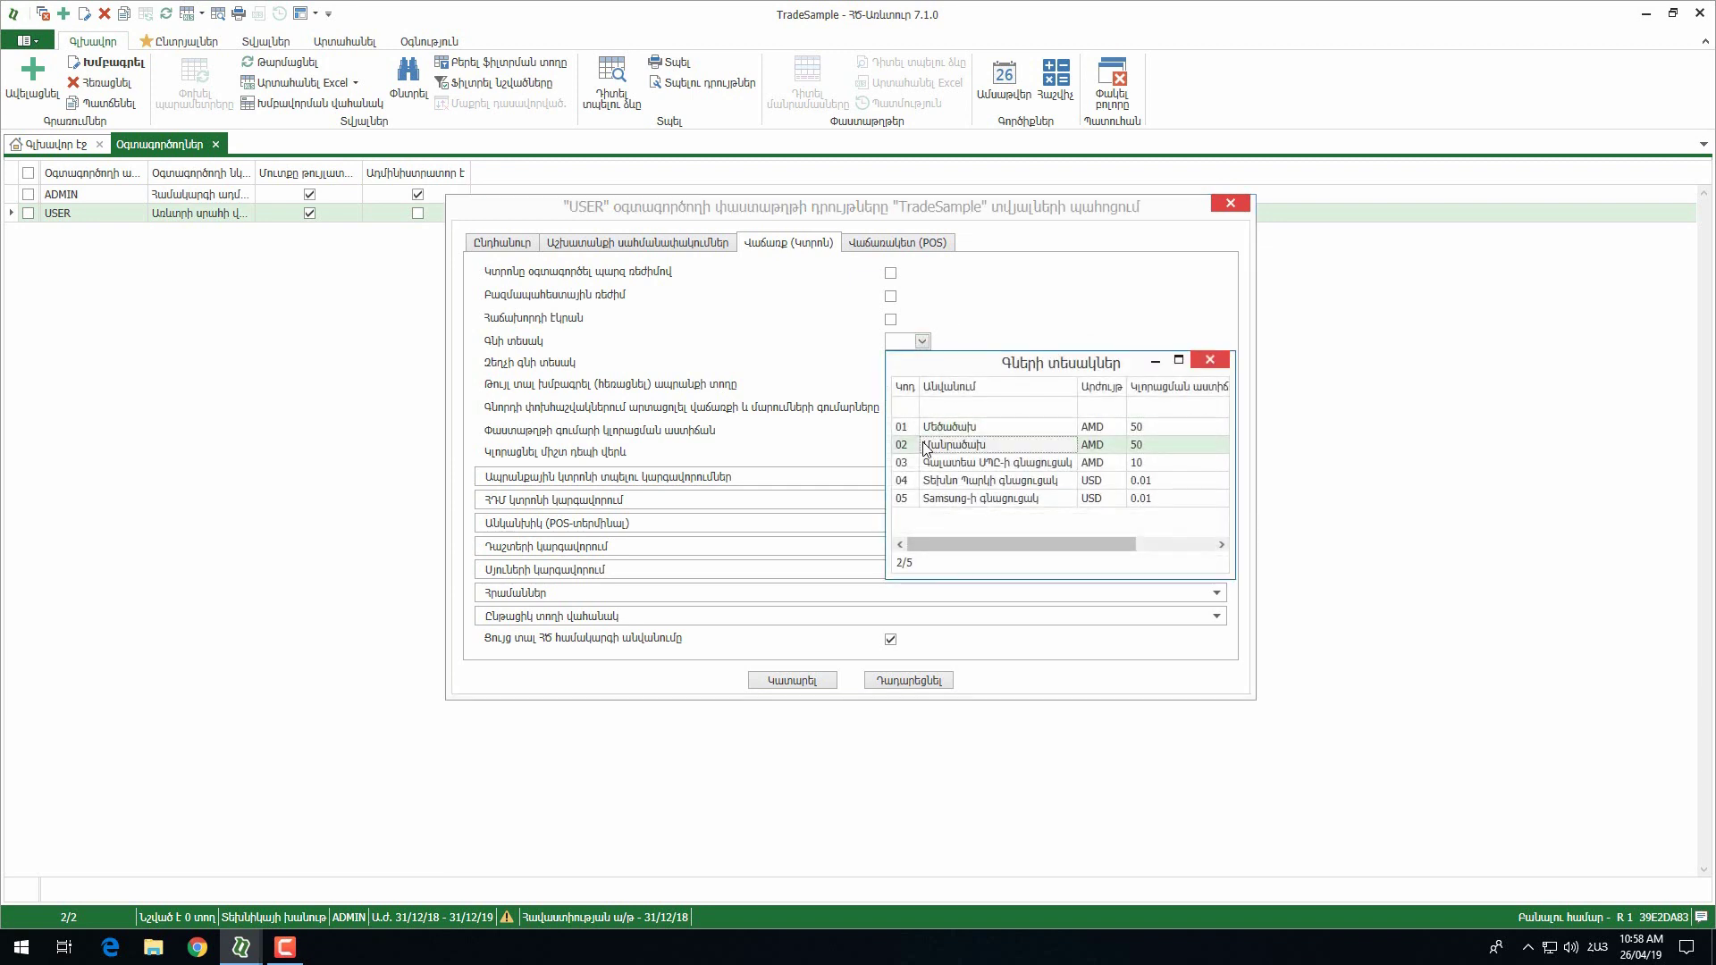
click(994, 430)
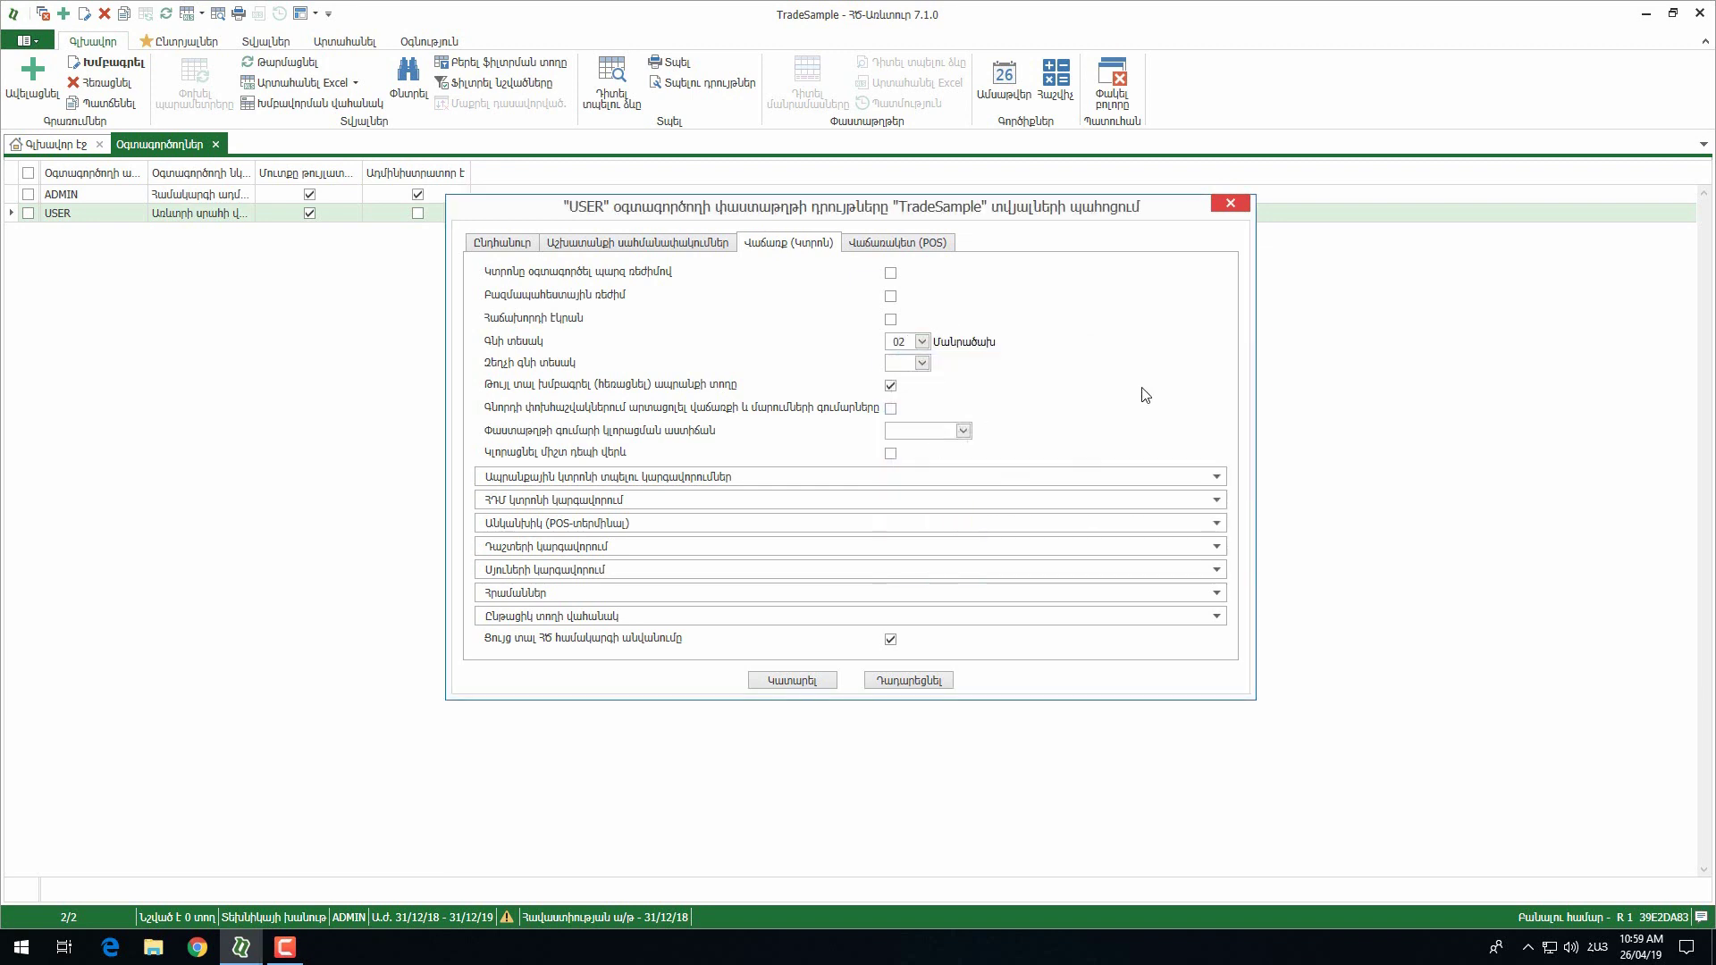
- Enable Տպել և նոր (print and new) and Տպել զեղչ (print discount) in the ՀԴՄ receipt configuration
click(1216, 500)
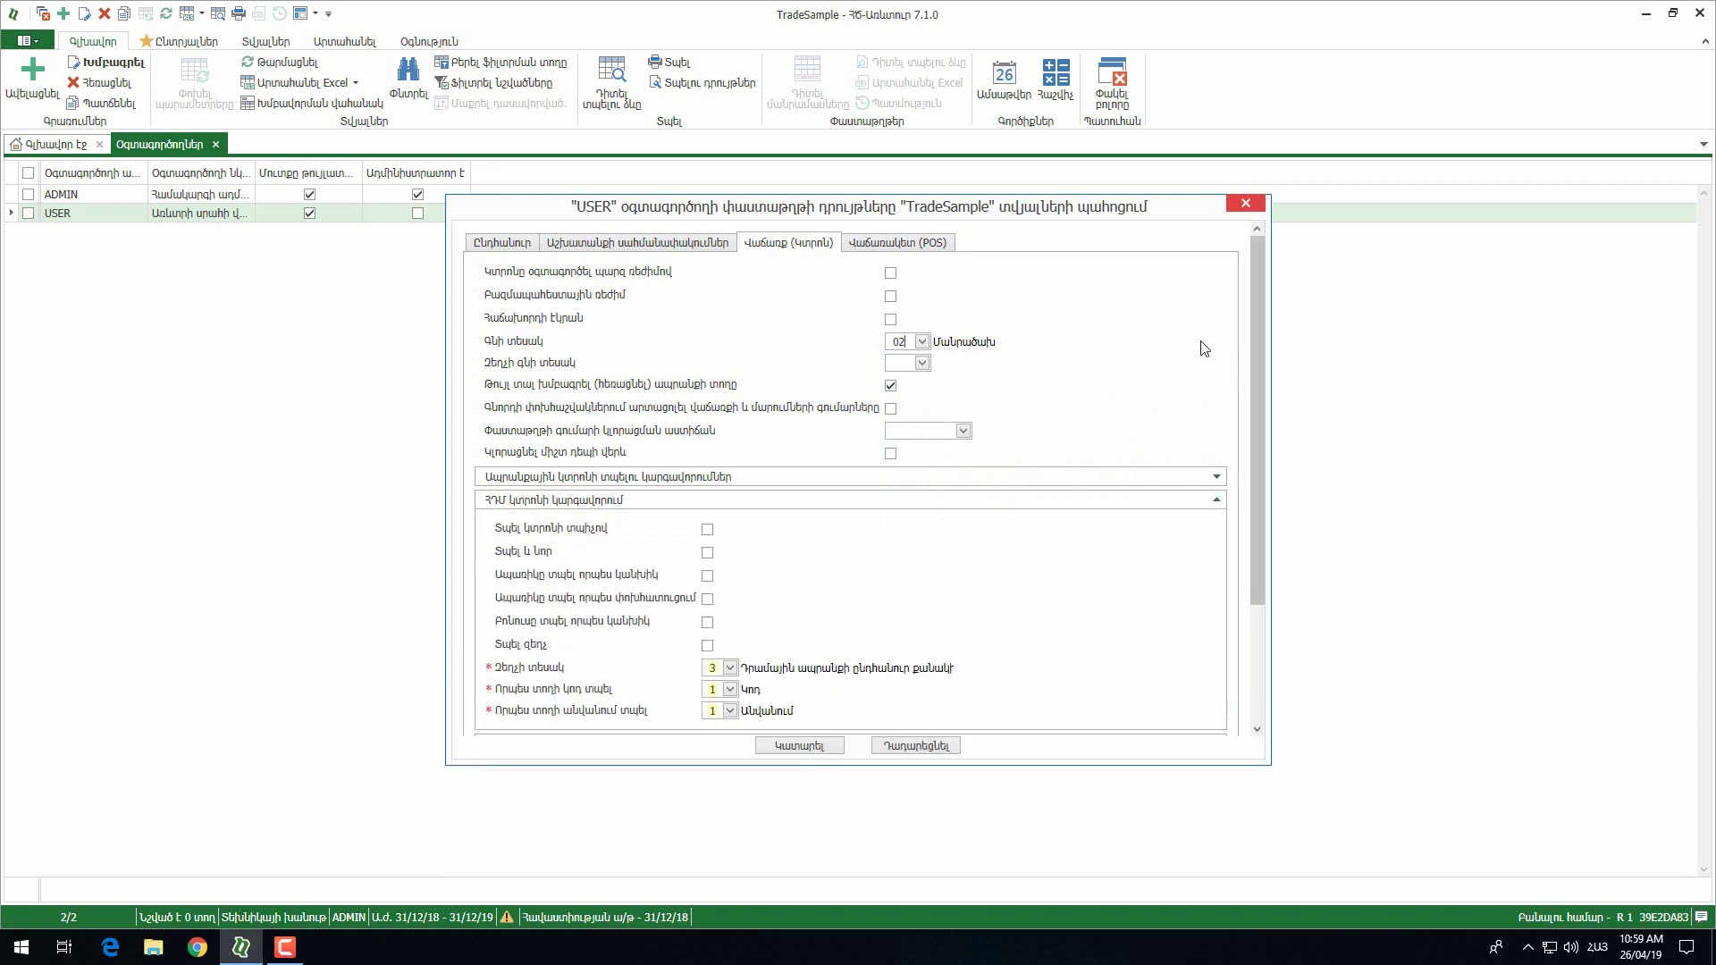
scroll(1205, 350, down, 3)
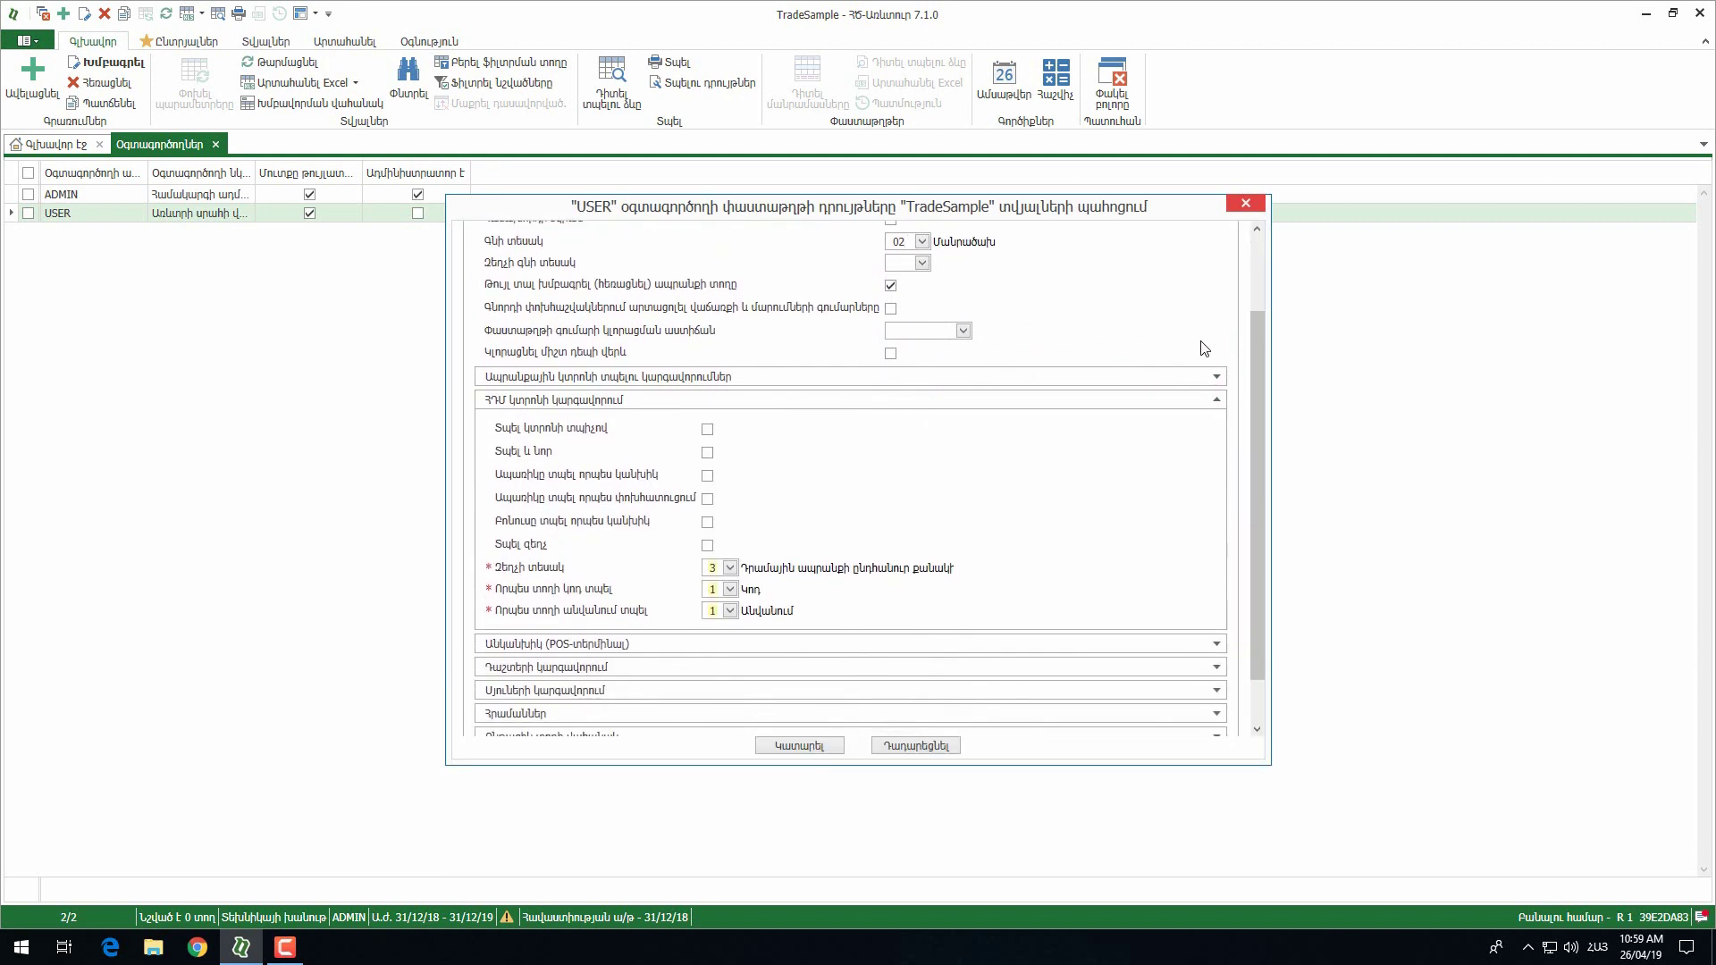
click(709, 457)
click(708, 546)
- In the non-cash POS terminal settings, choose bank 4002 (Օրինակելի բանկ) and contract 001 (POS տերմինալ), and save the document settings
click(1218, 645)
scroll(1166, 510, down, 2)
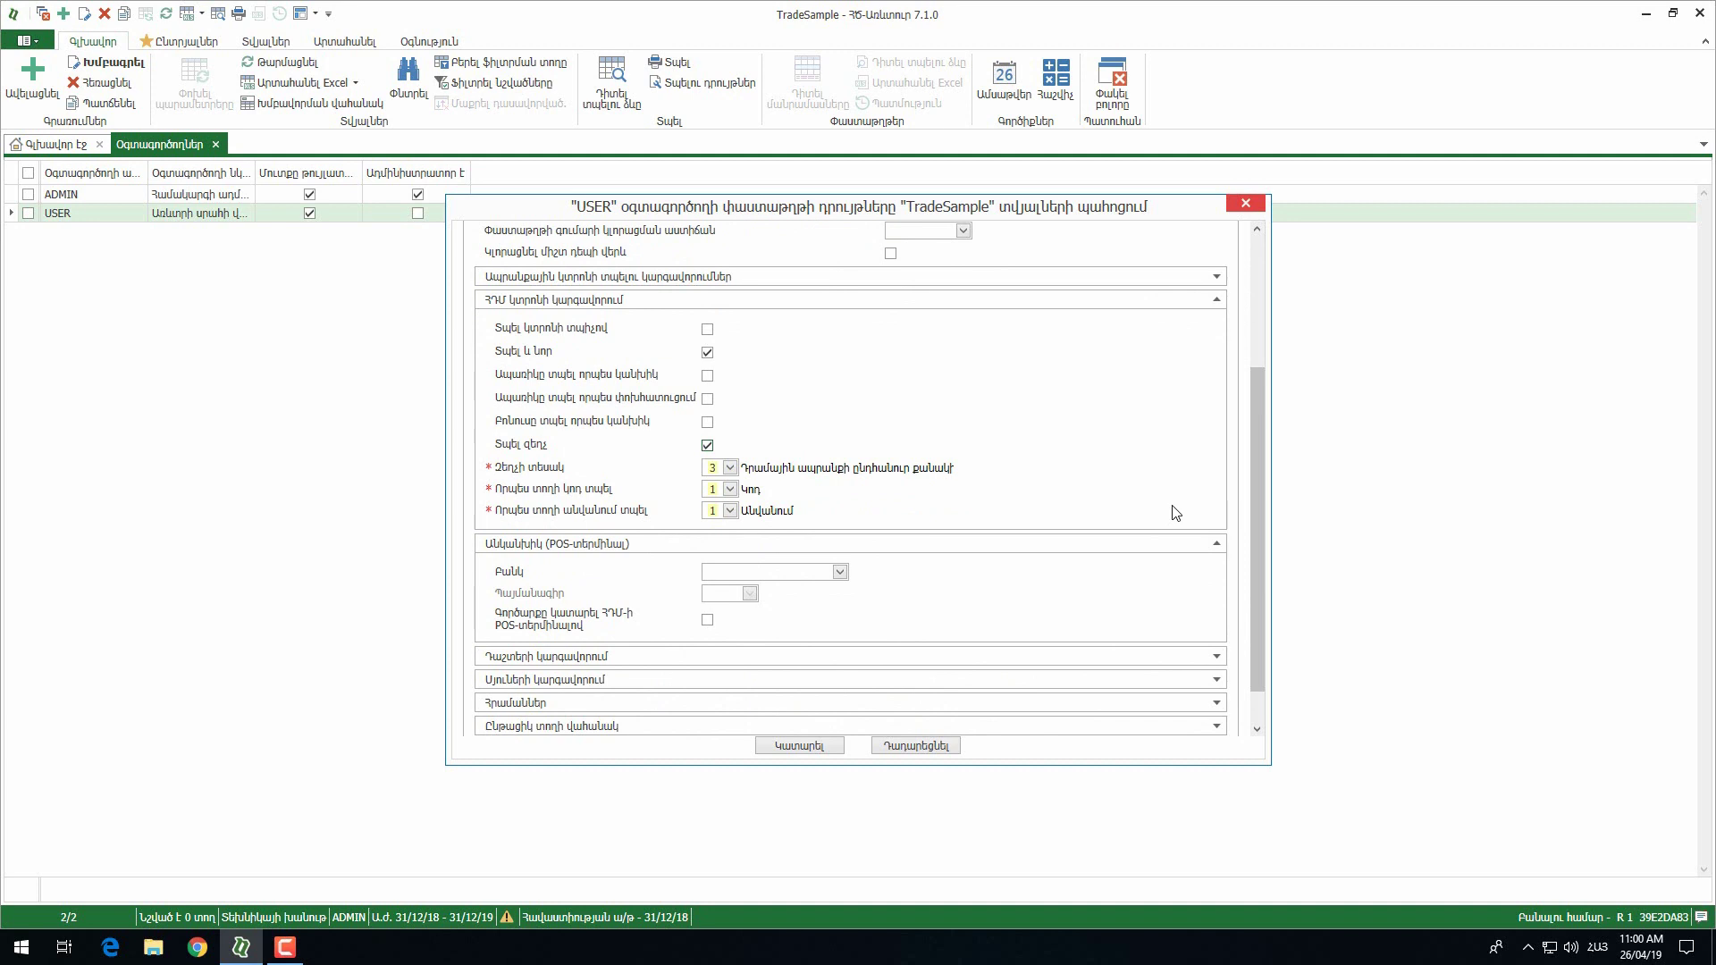
click(840, 572)
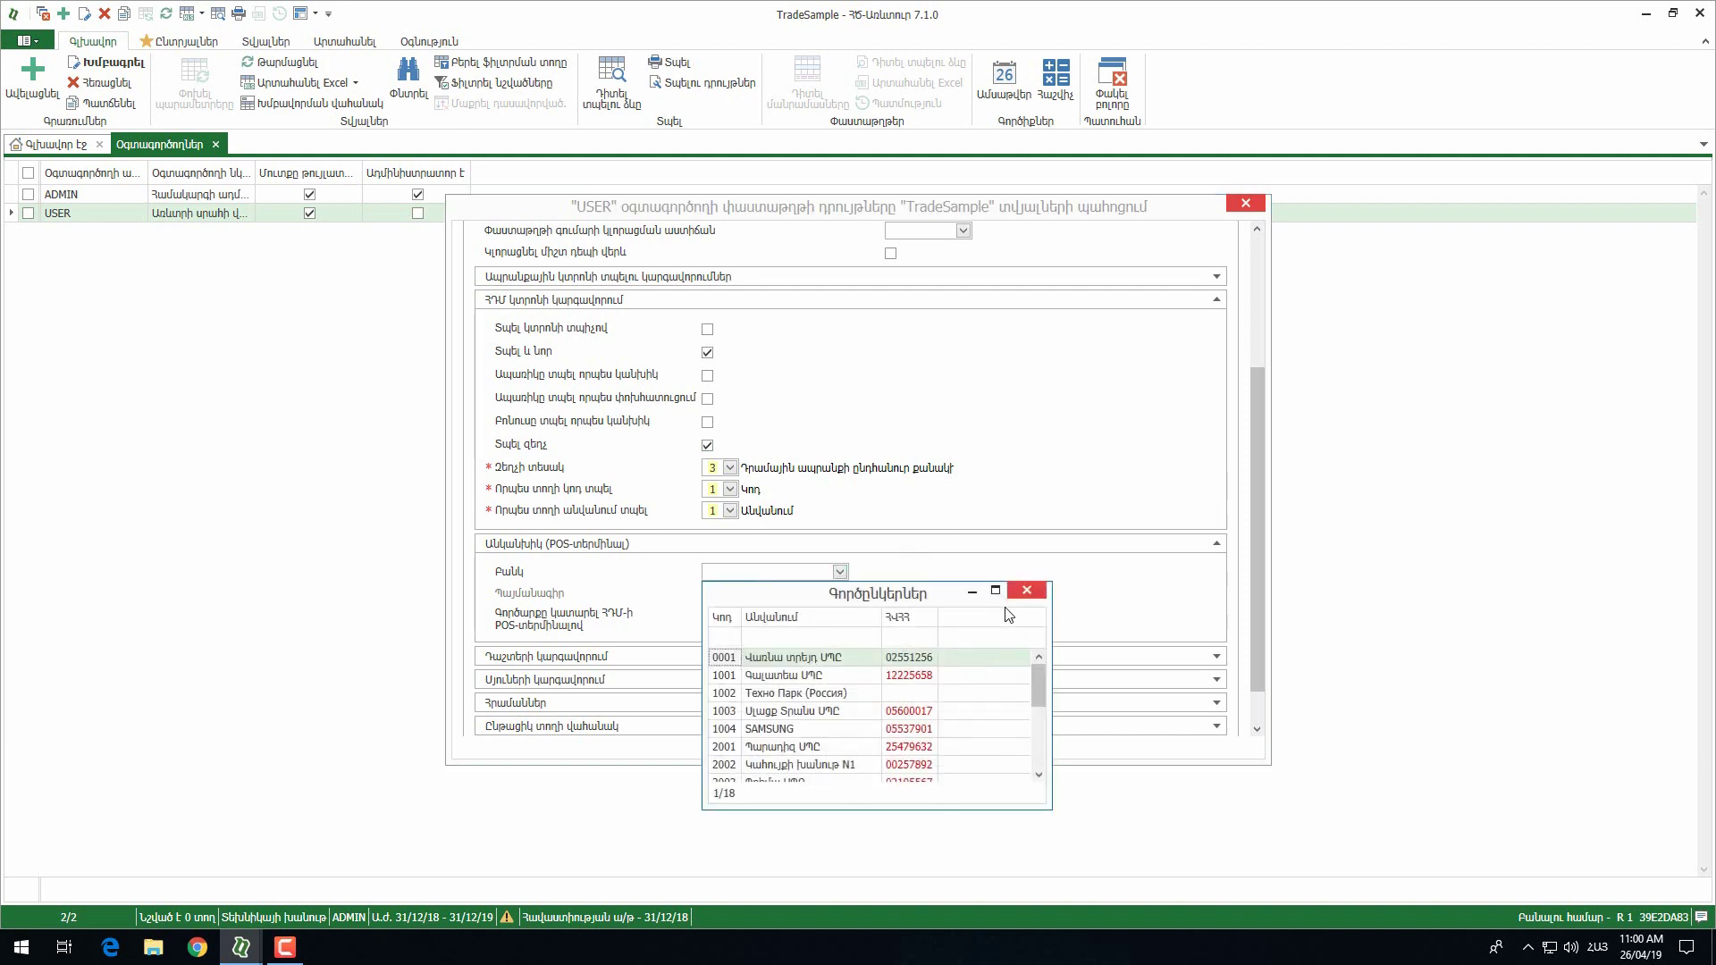
click(819, 638)
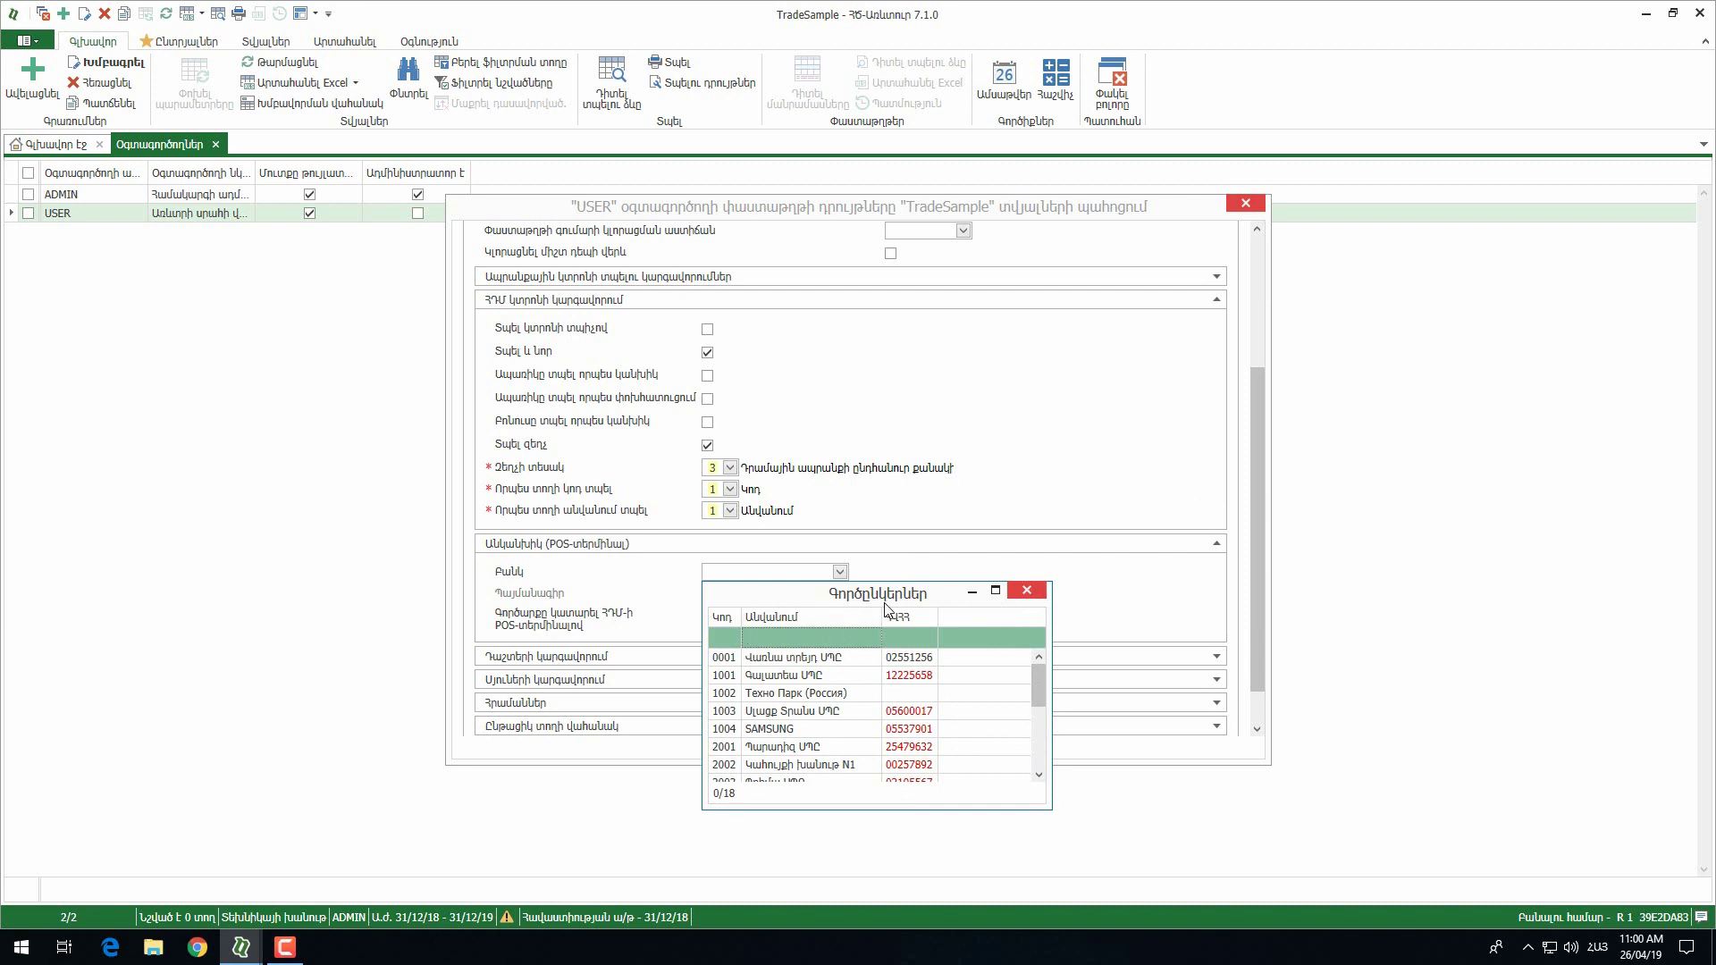
text(օրի)
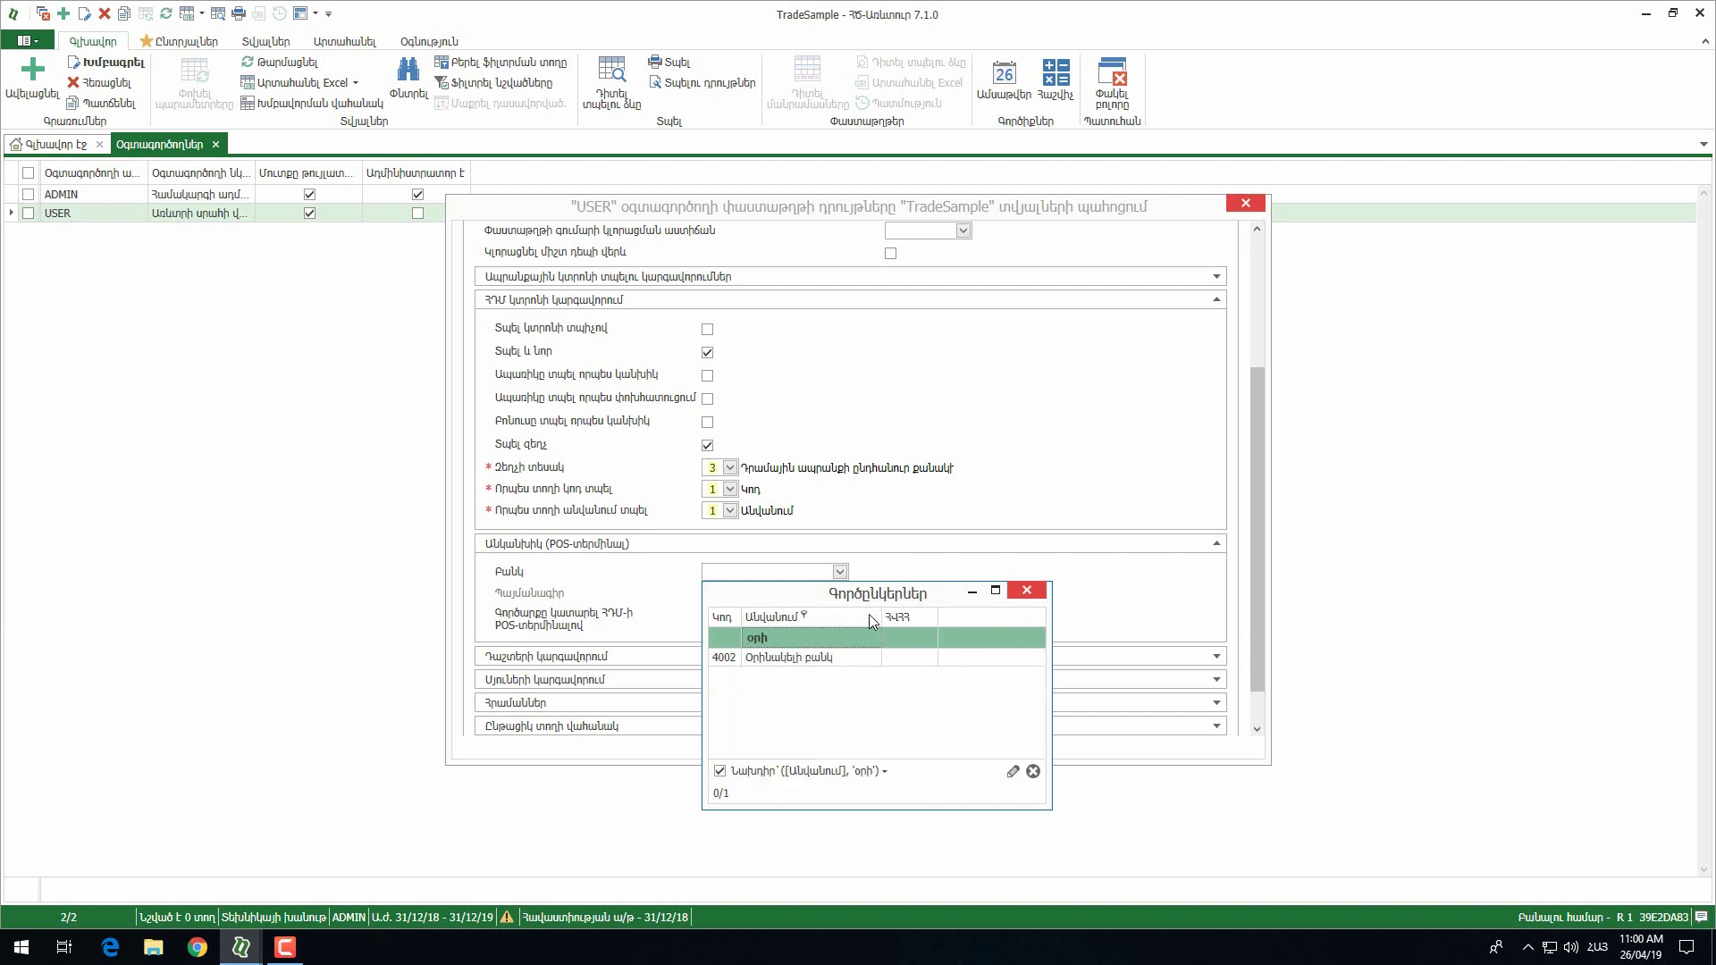
double_click(829, 658)
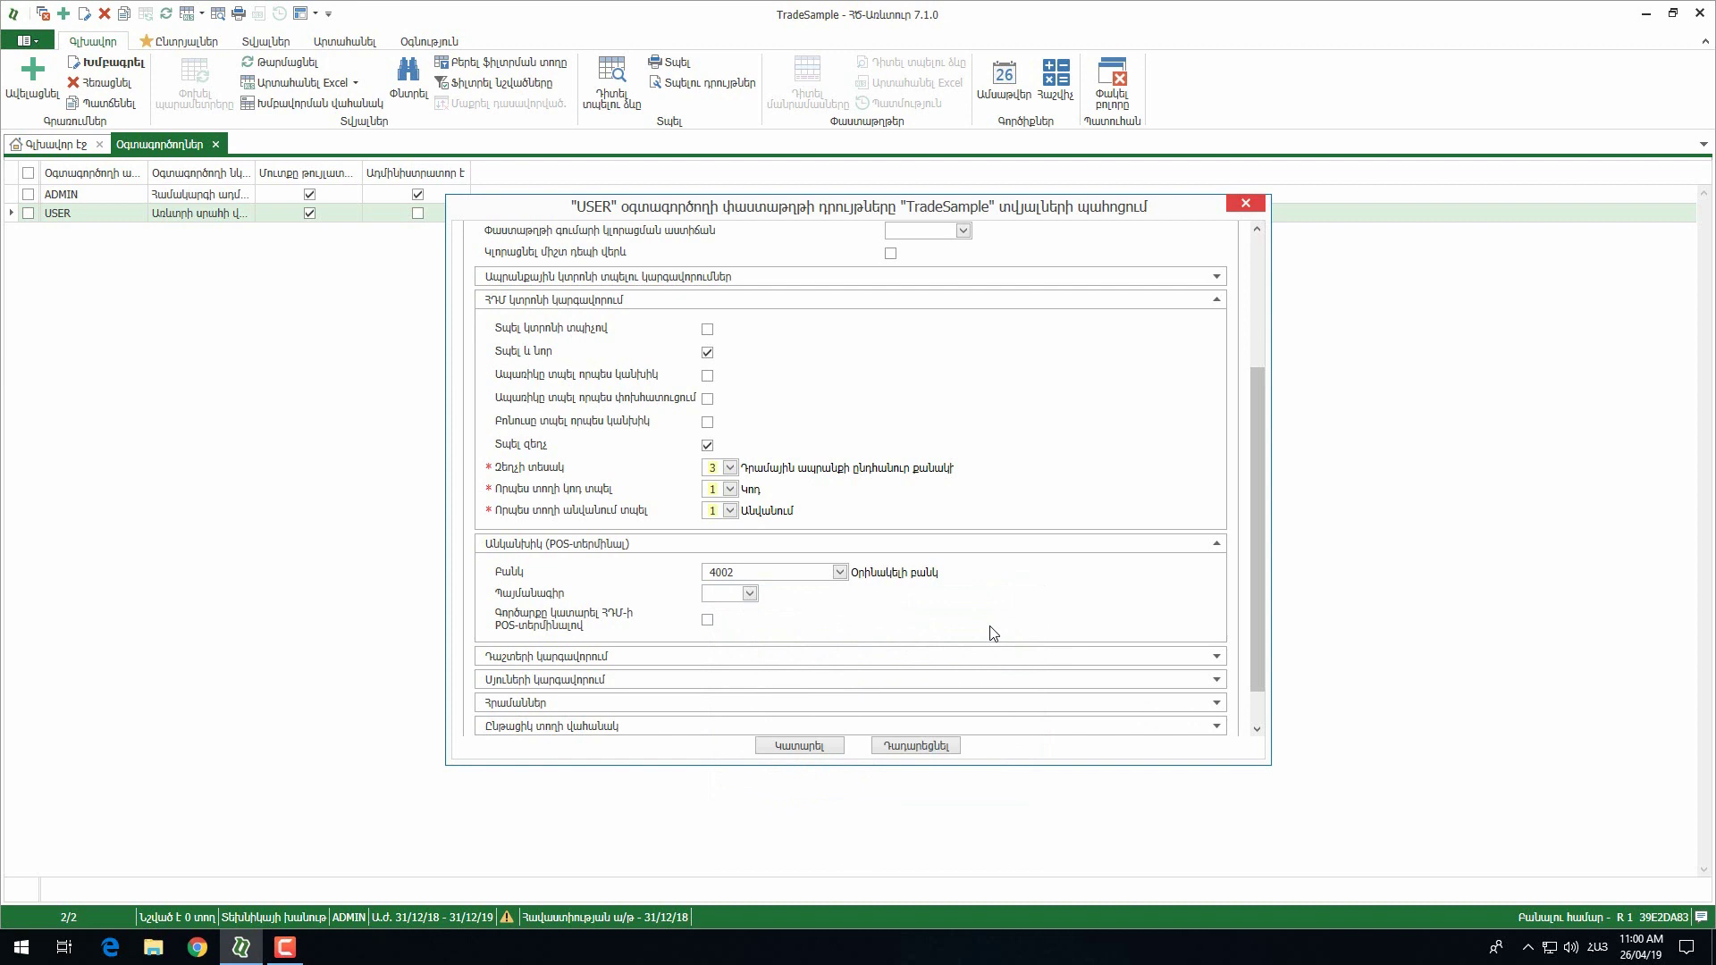
click(750, 593)
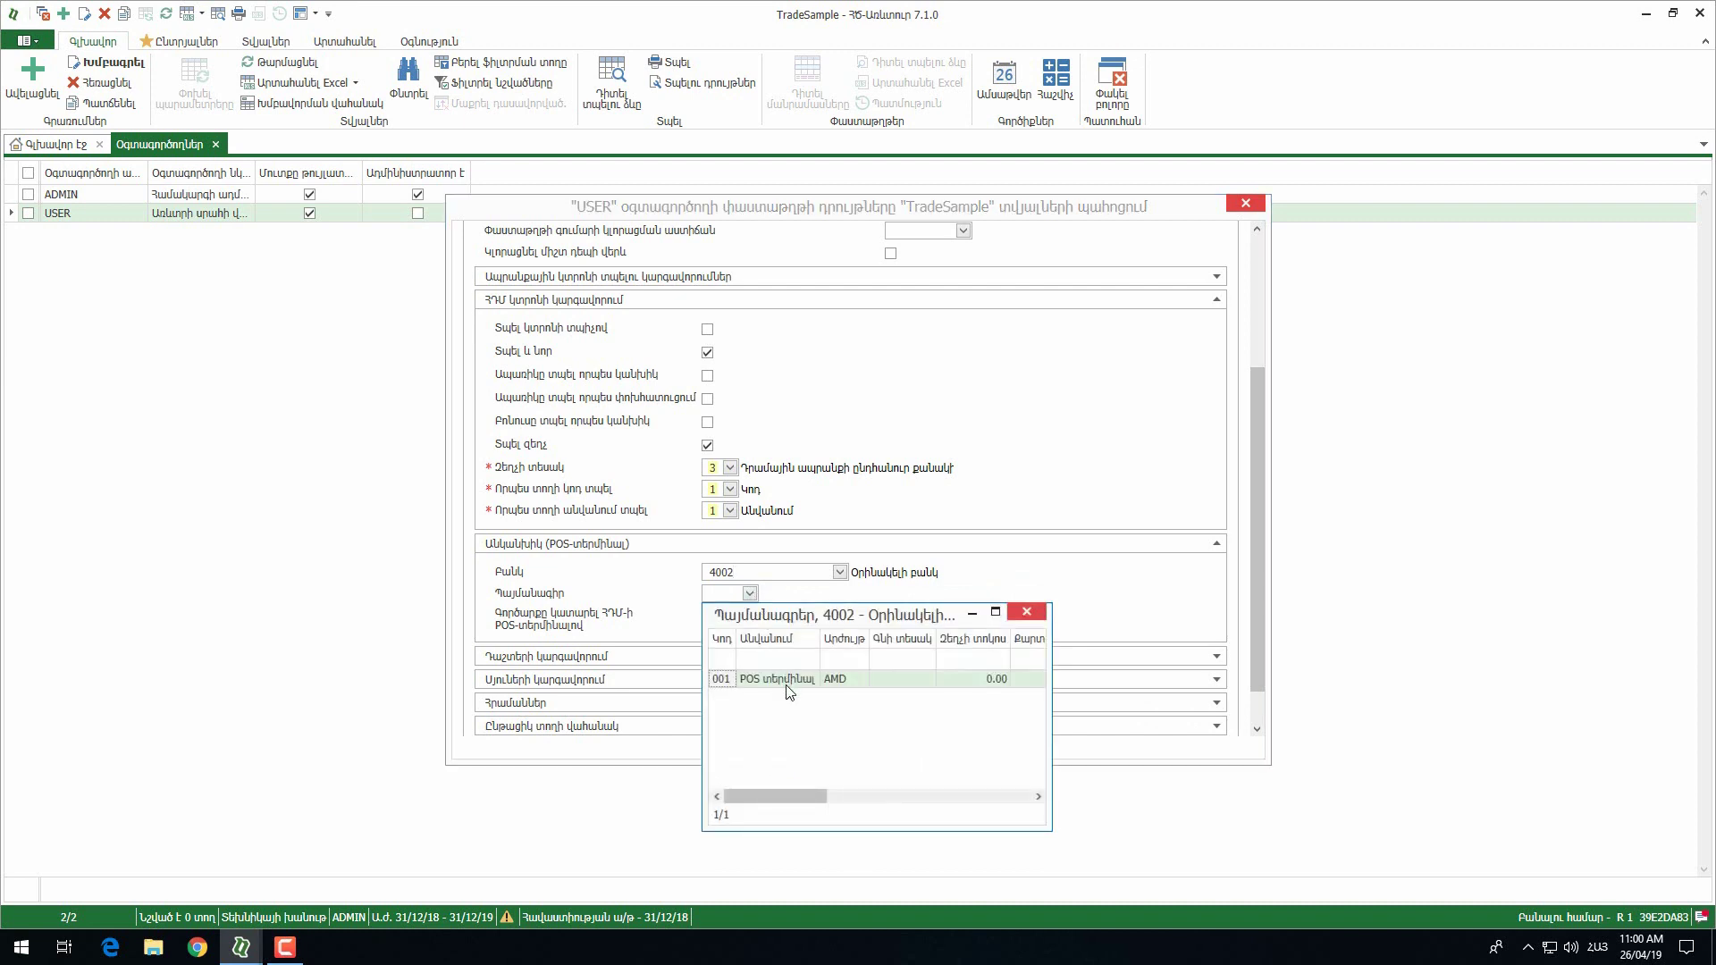
double_click(789, 688)
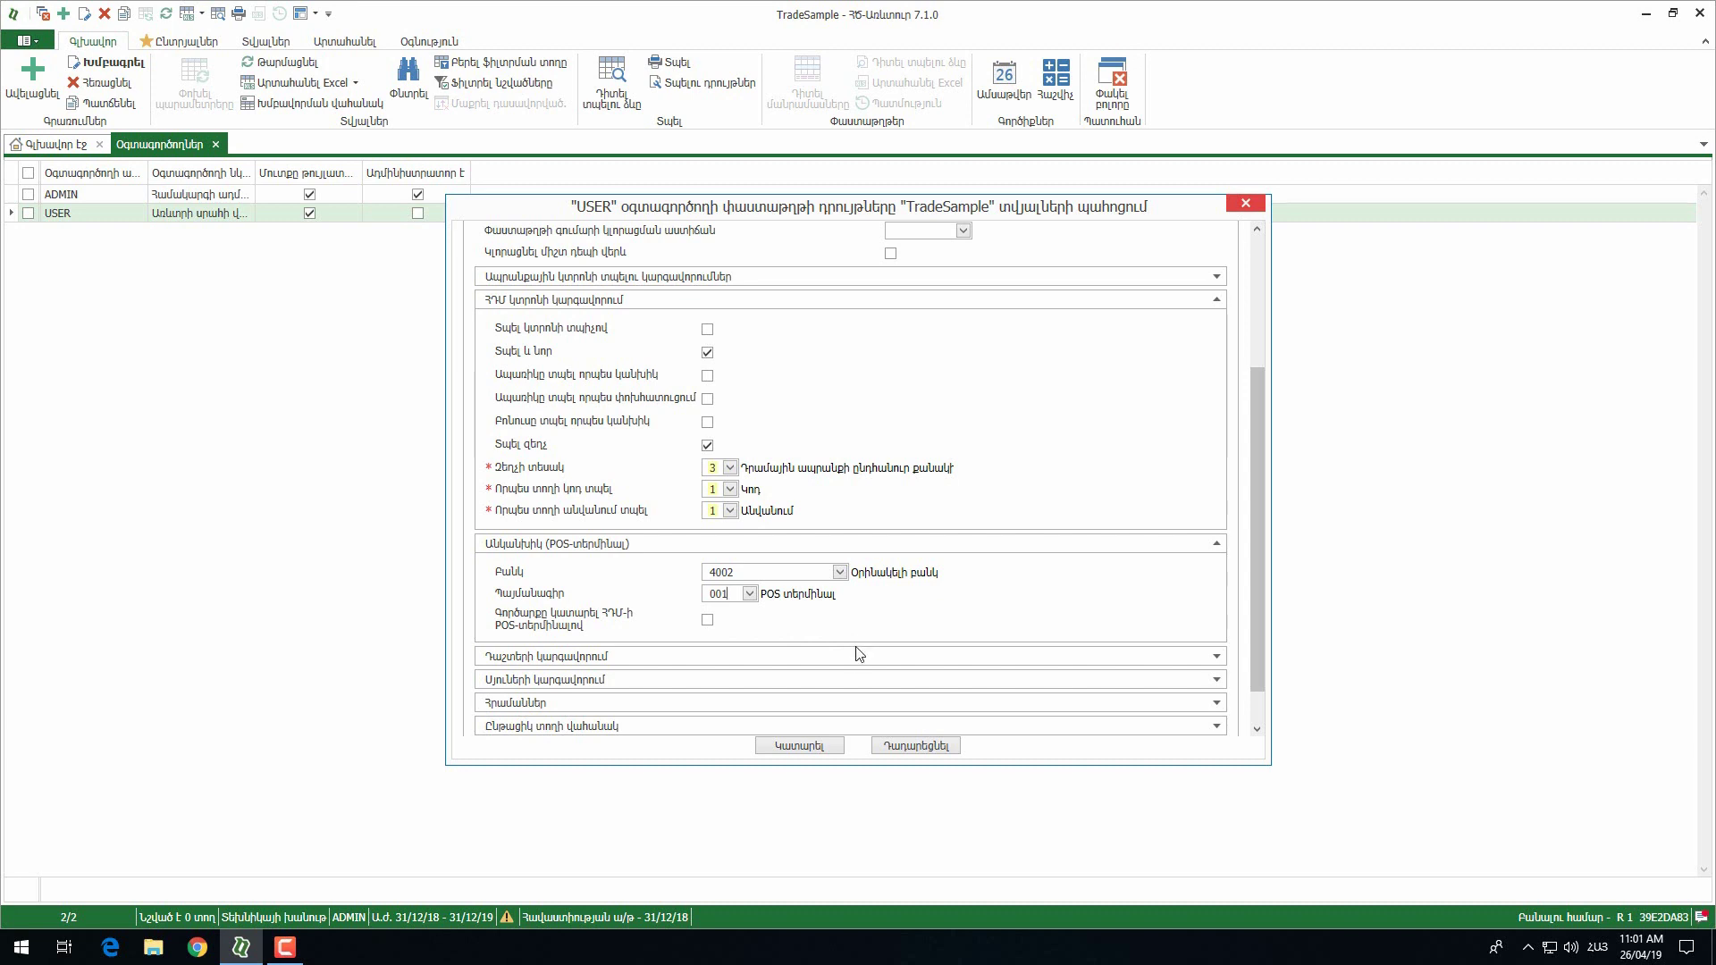
click(816, 751)
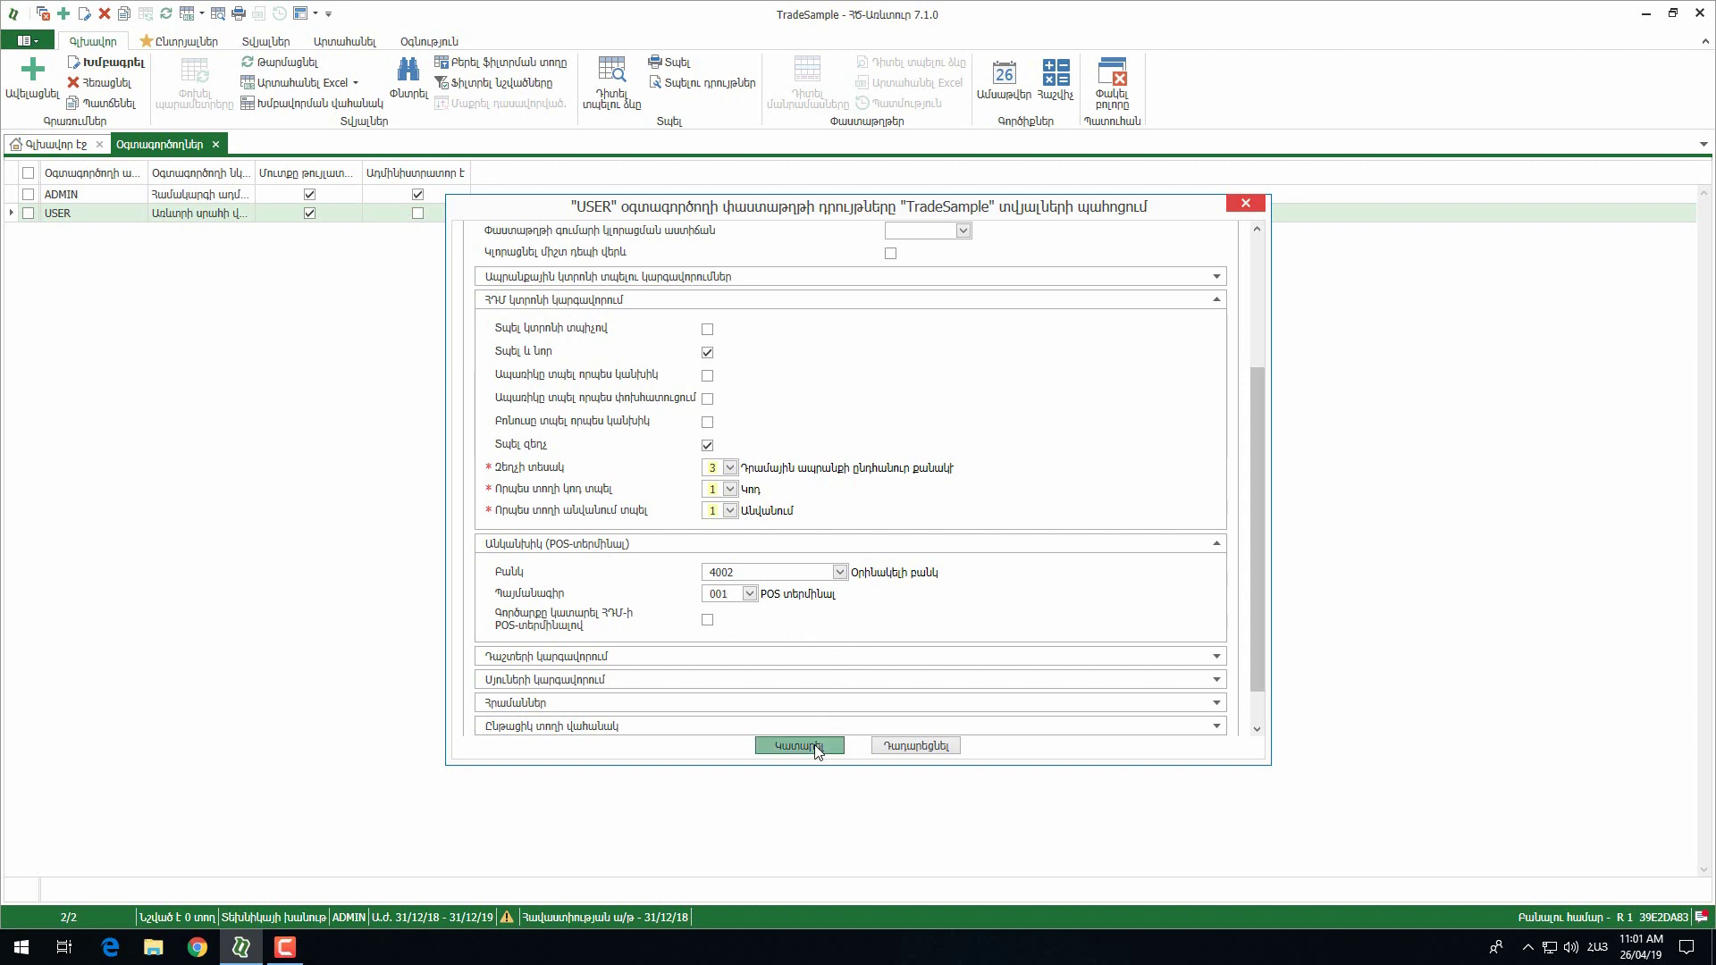